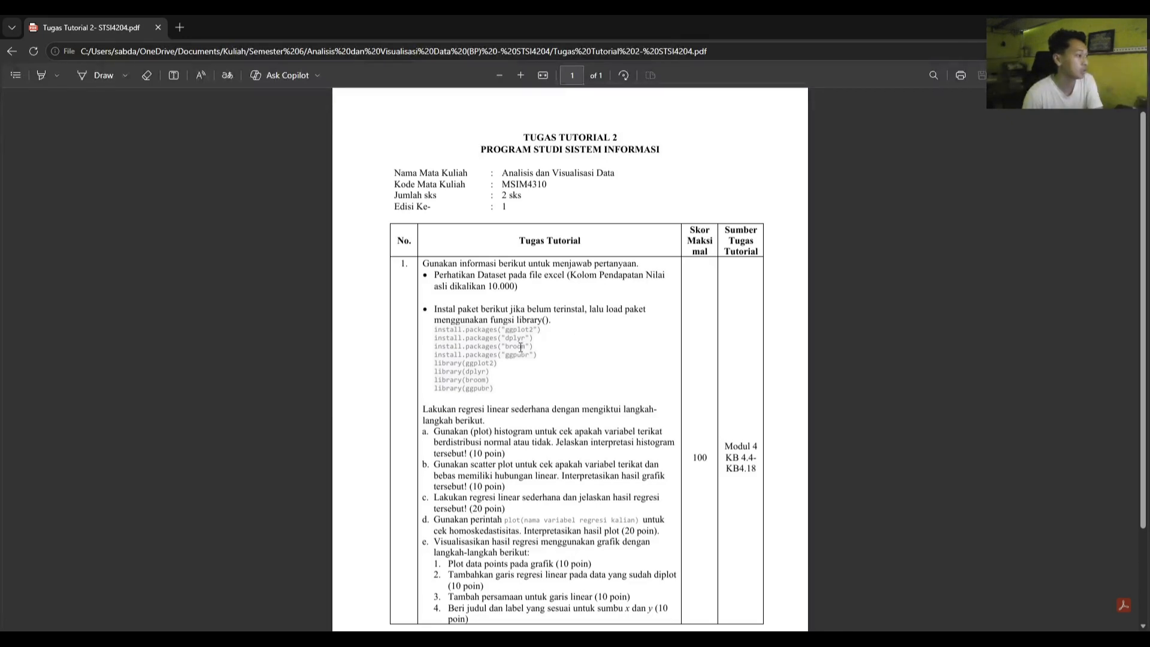
# Review the package installation and library loading commands listed in the assignment PDF.
pyautogui.moveTo(538, 355); pyautogui.dragTo(433, 329)
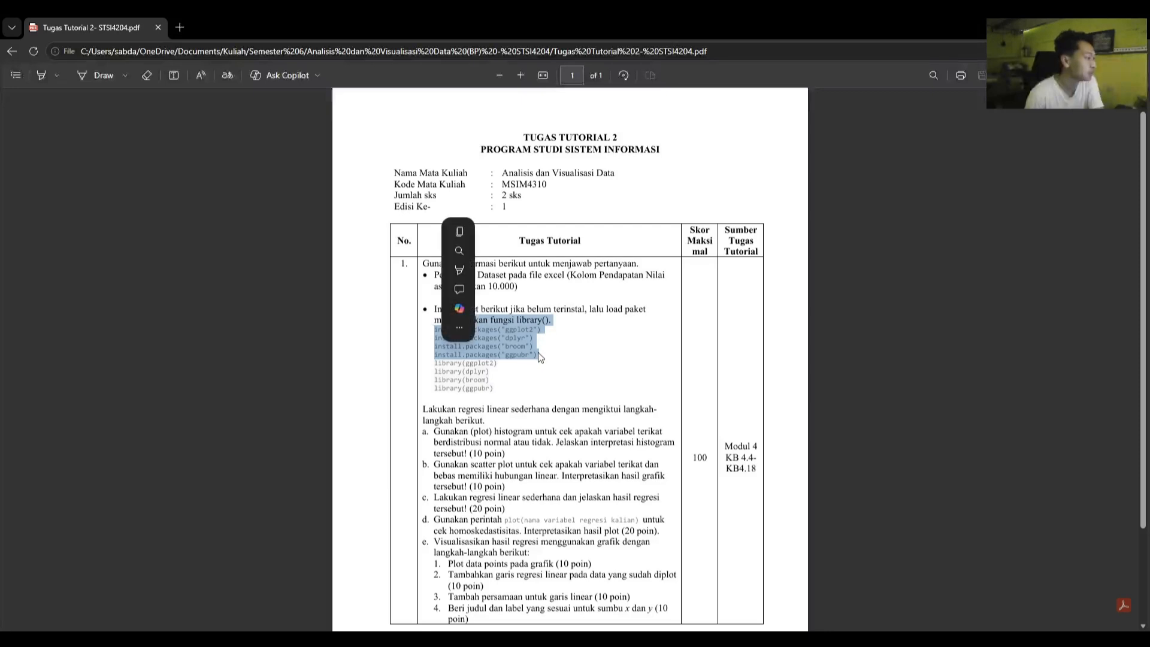
pyautogui.click(538, 352)
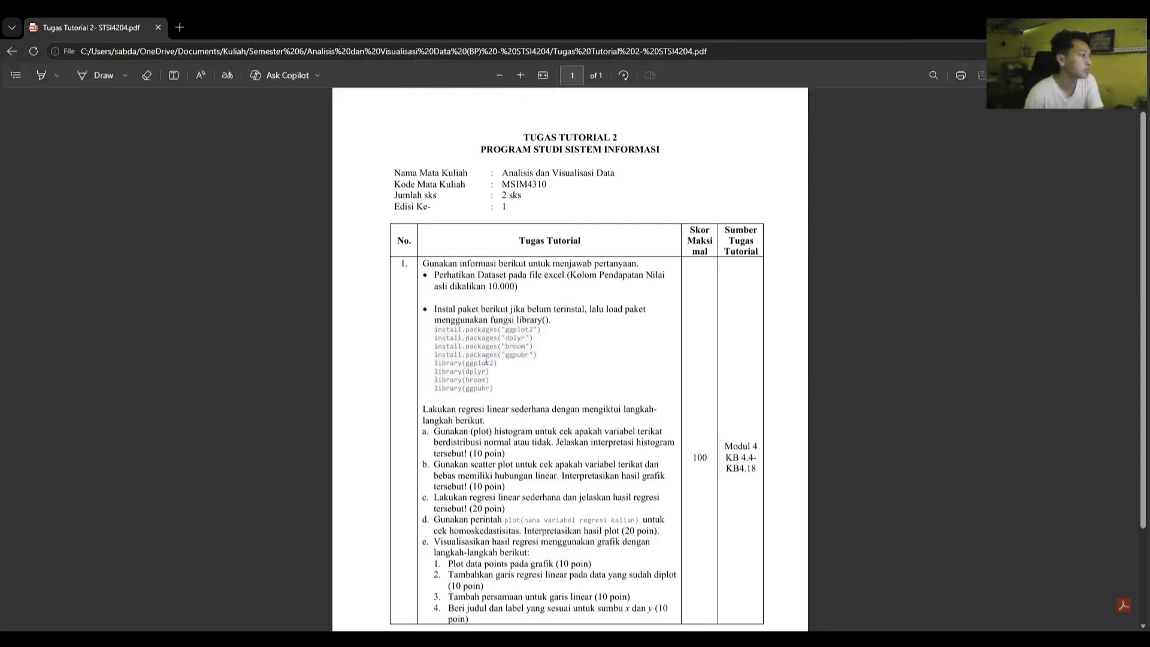
pyautogui.moveTo(502, 392); pyautogui.dragTo(419, 363)
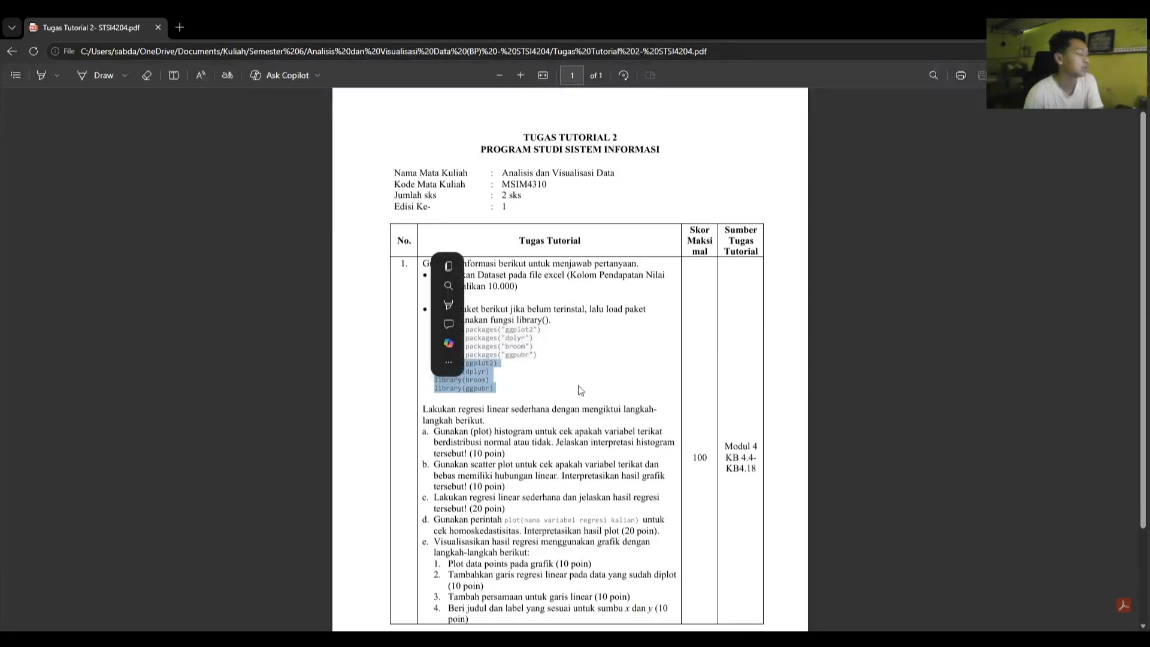
pyautogui.click(601, 388)
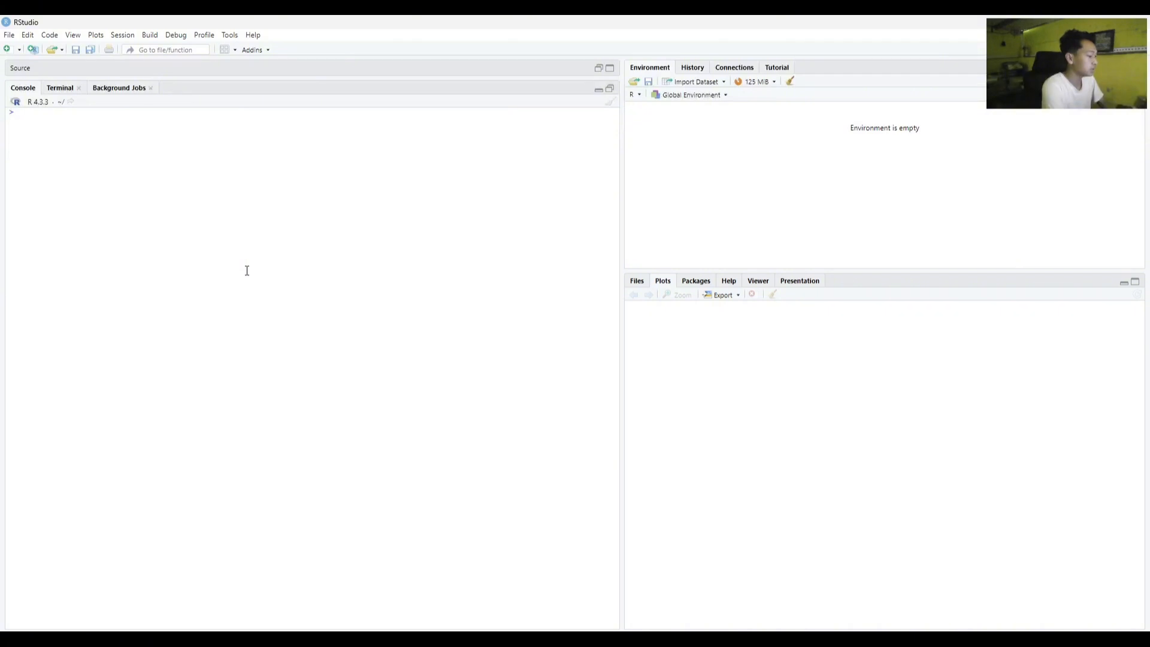
# Begin a console command in RStudio that assigns read.csv with a quoted file path to data.
pyautogui.write('data')
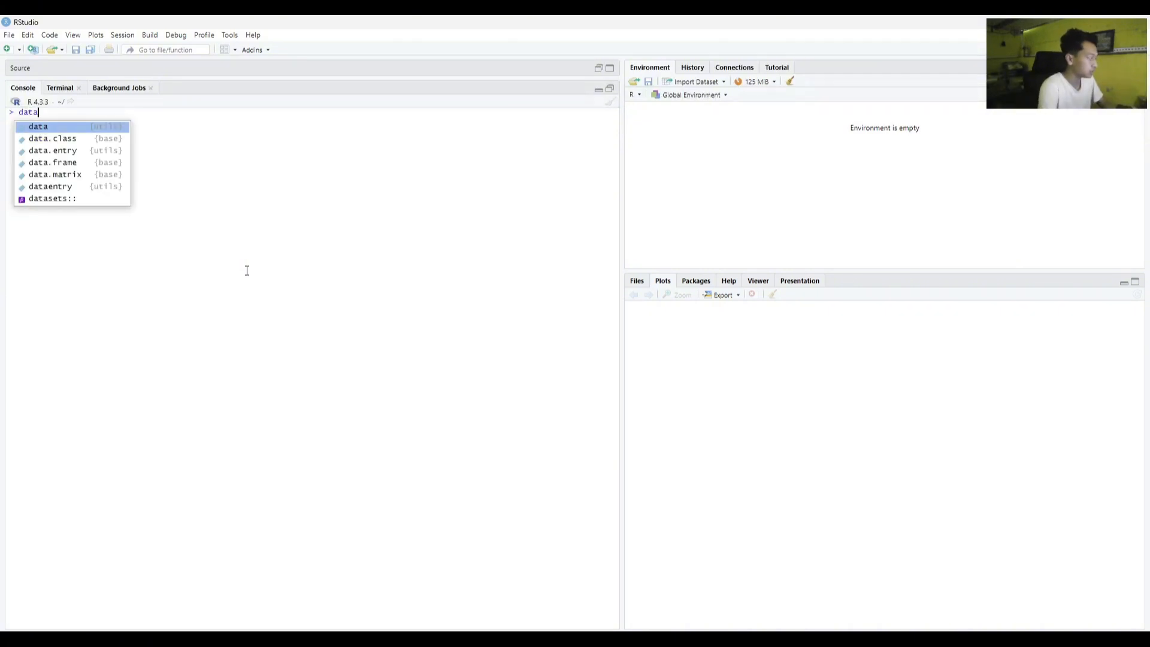
pyautogui.press('Escape')
pyautogui.write('<-read.csv(')
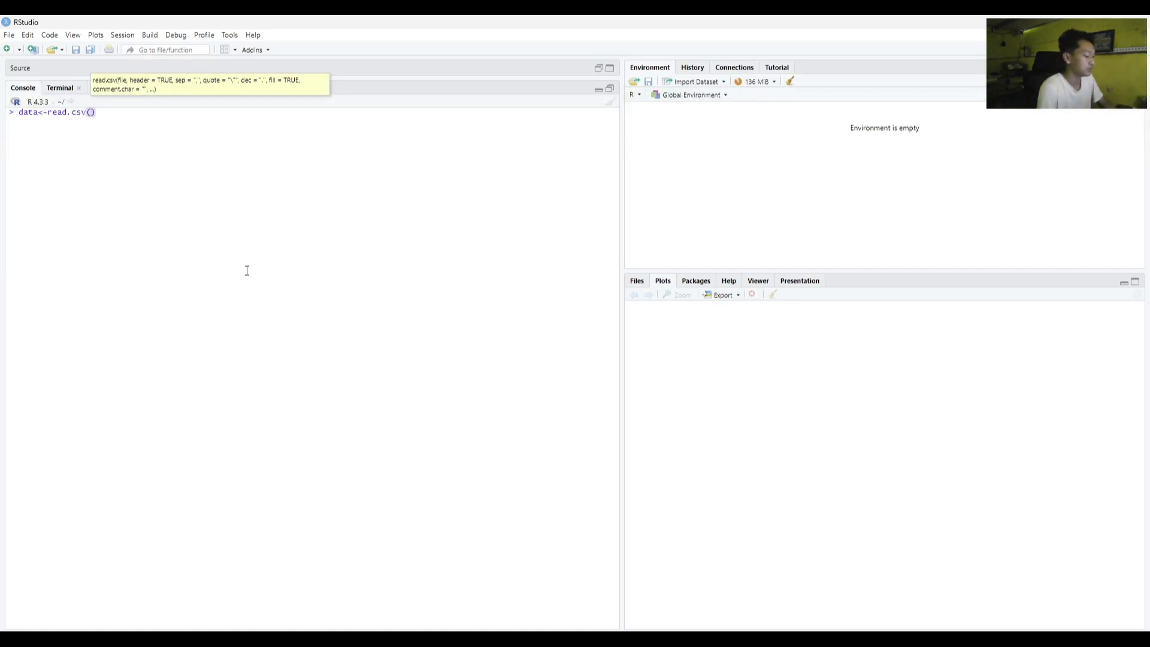
pyautogui.write('"')
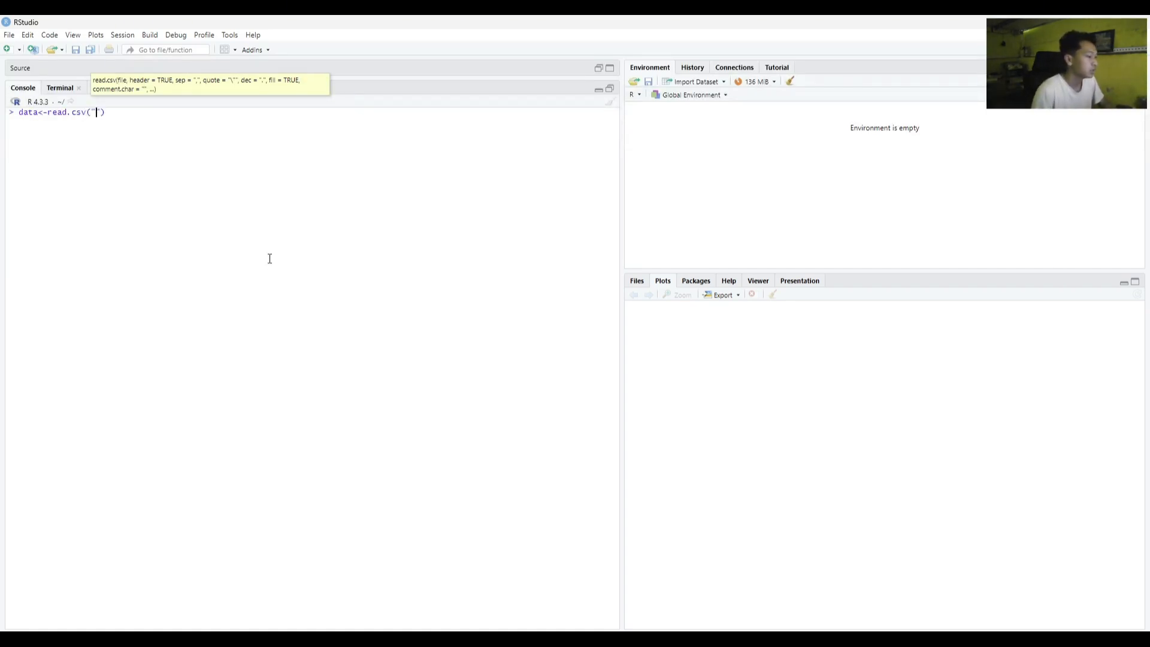
# Copy the folder location of the data.pendapatan file from its properties and insert it as the read.csv path.
pyautogui.click(520, 638)
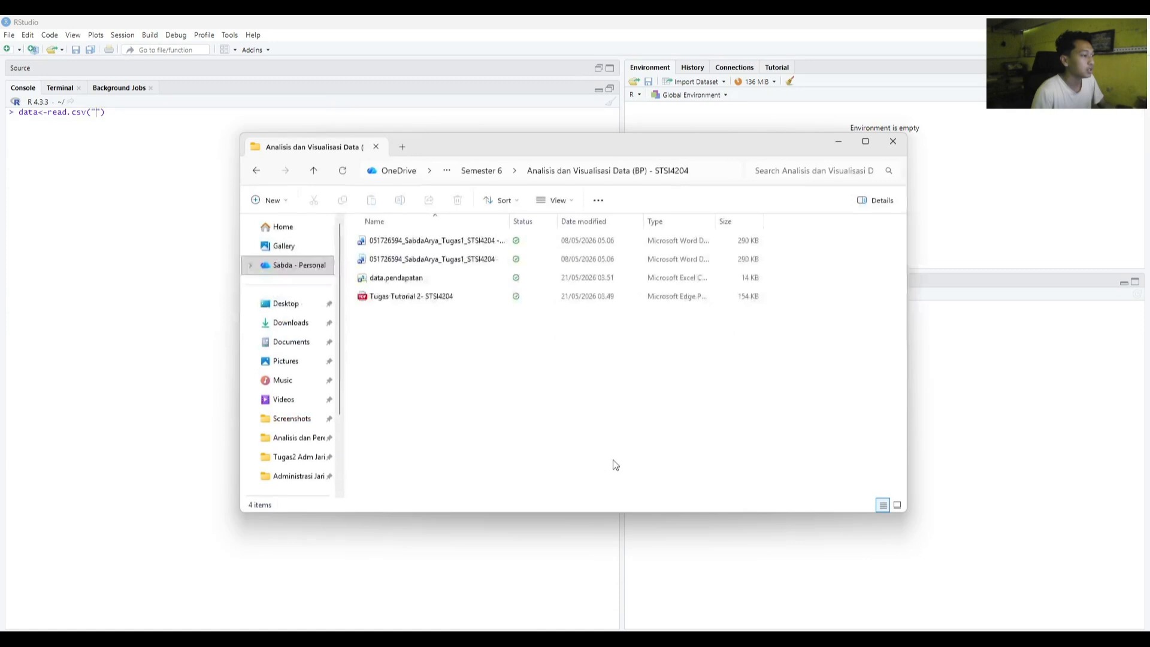
pyautogui.rightClick(447, 276)
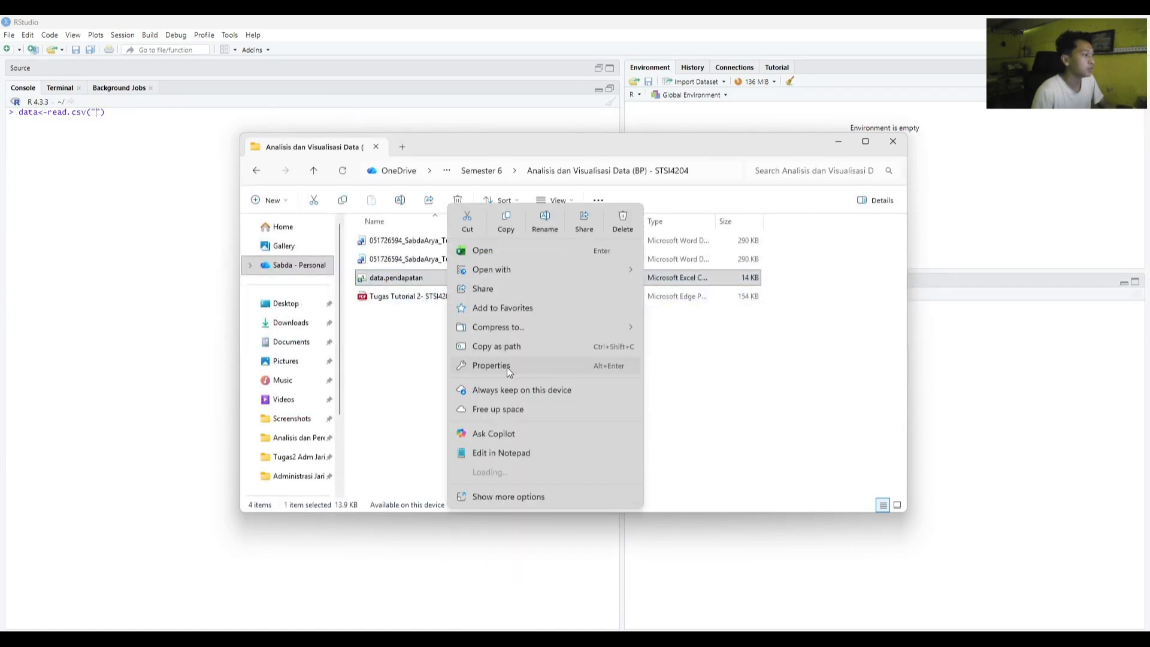
pyautogui.click(506, 365)
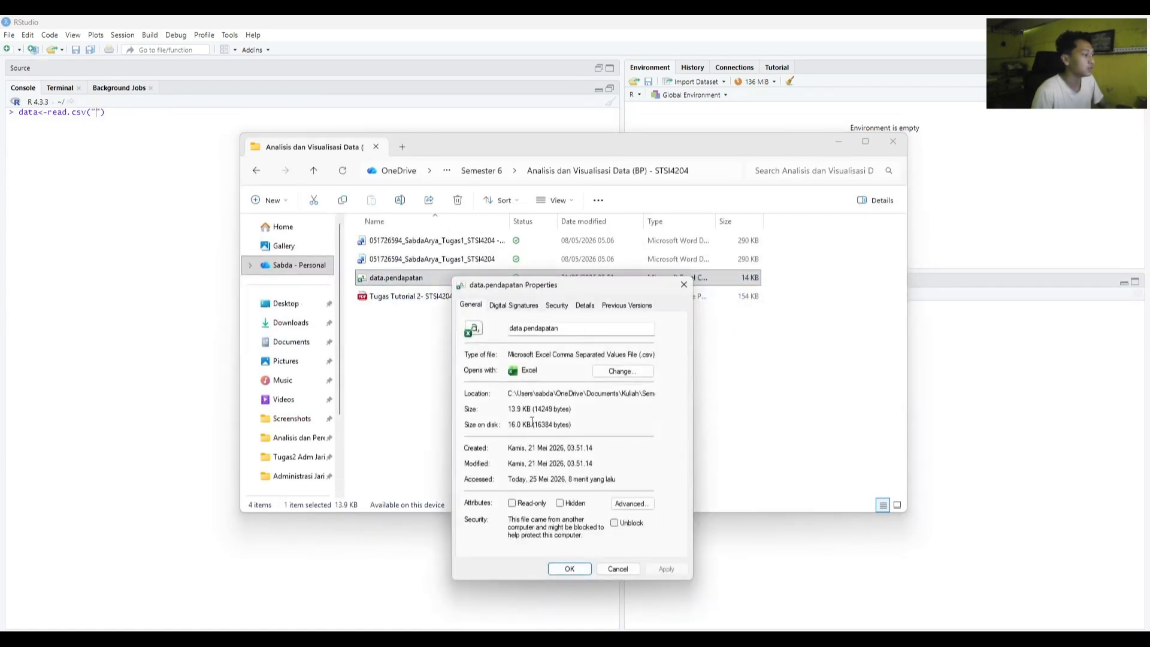
pyautogui.doubleClick(522, 395)
pyautogui.click(616, 570)
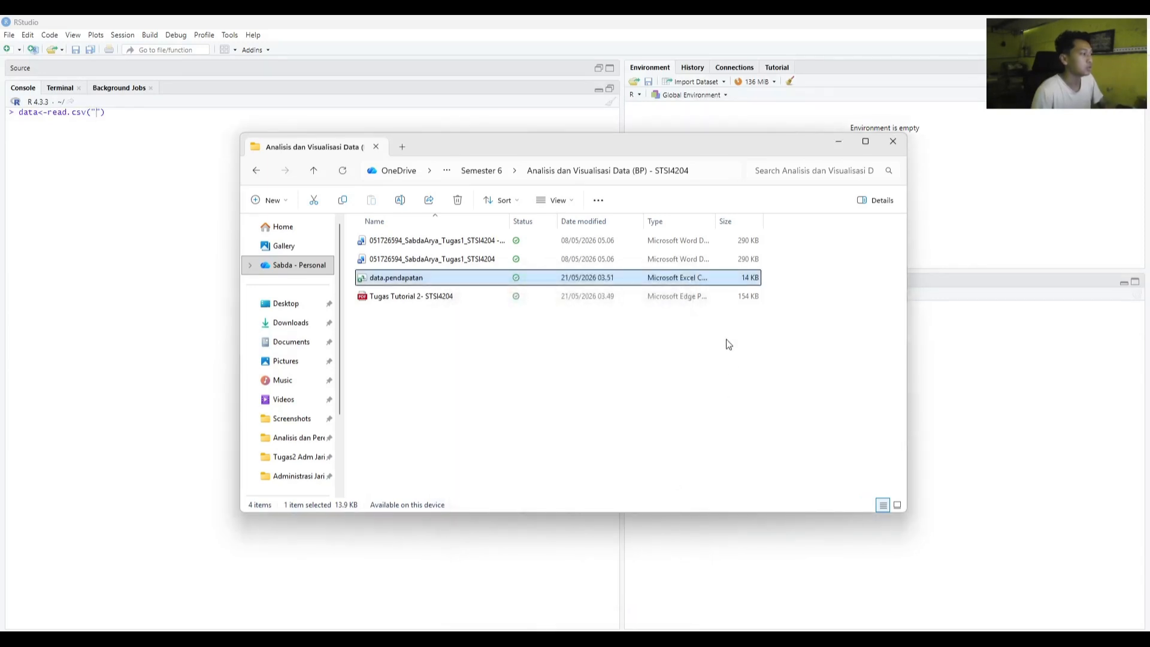
pyautogui.click(836, 144)
pyautogui.write('C:\\Users\\sabda\\OneDrive\\Documents\\Kuliah\\Semester 6\\Analisis dan Visualisasi Data (BP) - STSI4204')
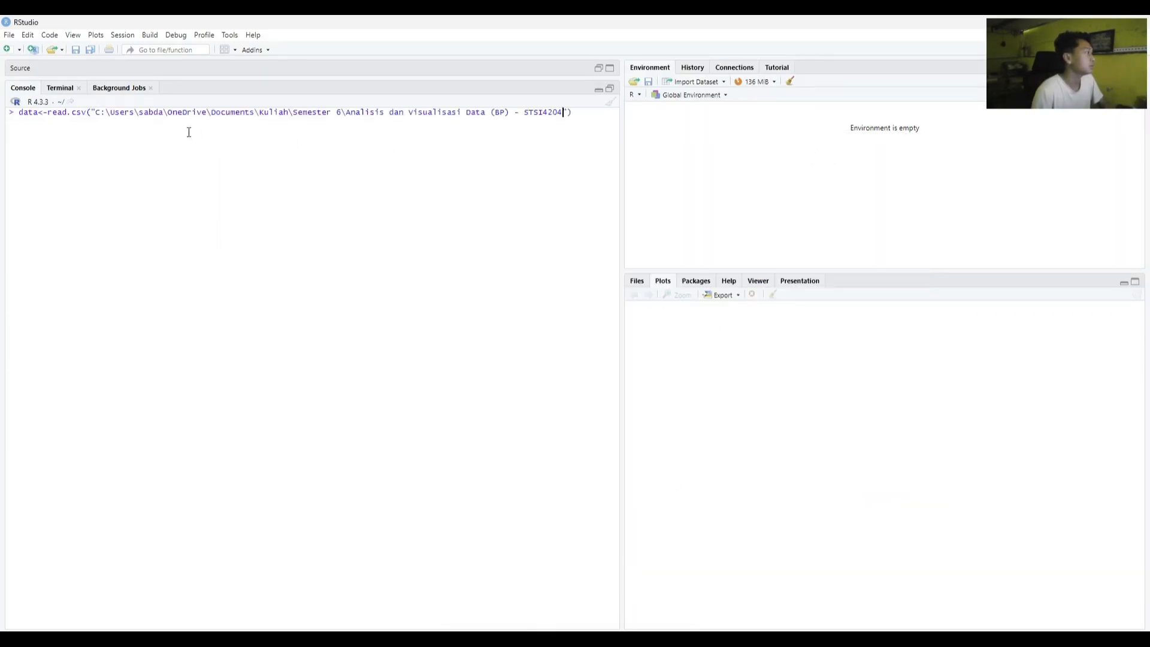
# Replace every backslash in the read.csv folder path with a forward slash.
pyautogui.click(111, 114)
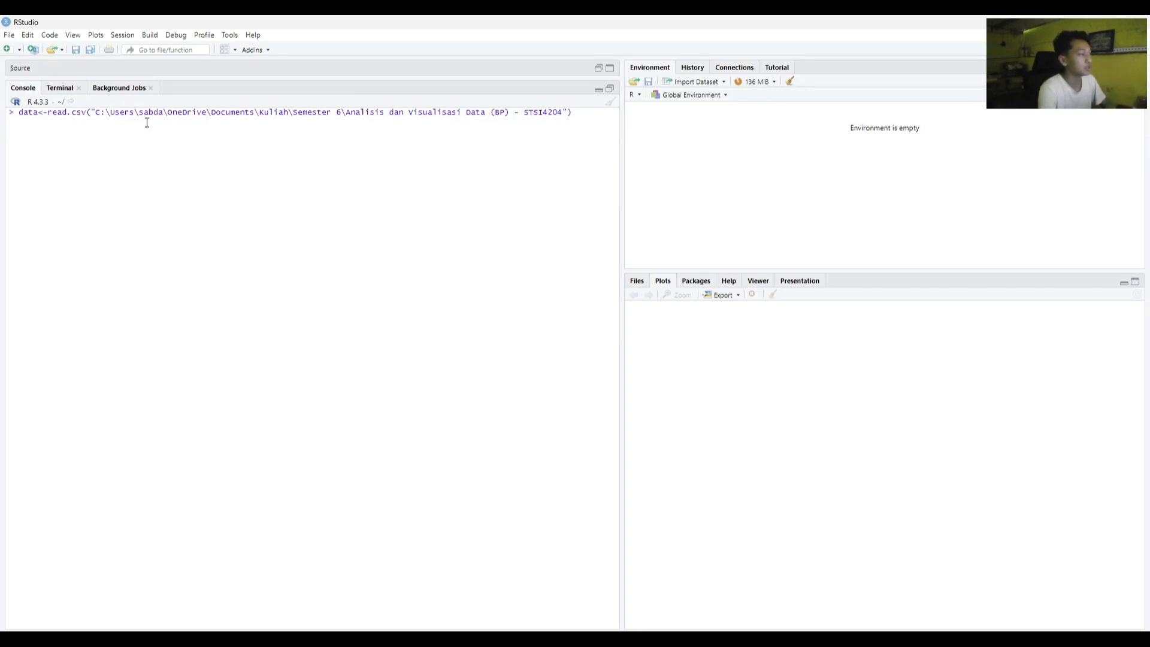
pyautogui.press('BackSpace')
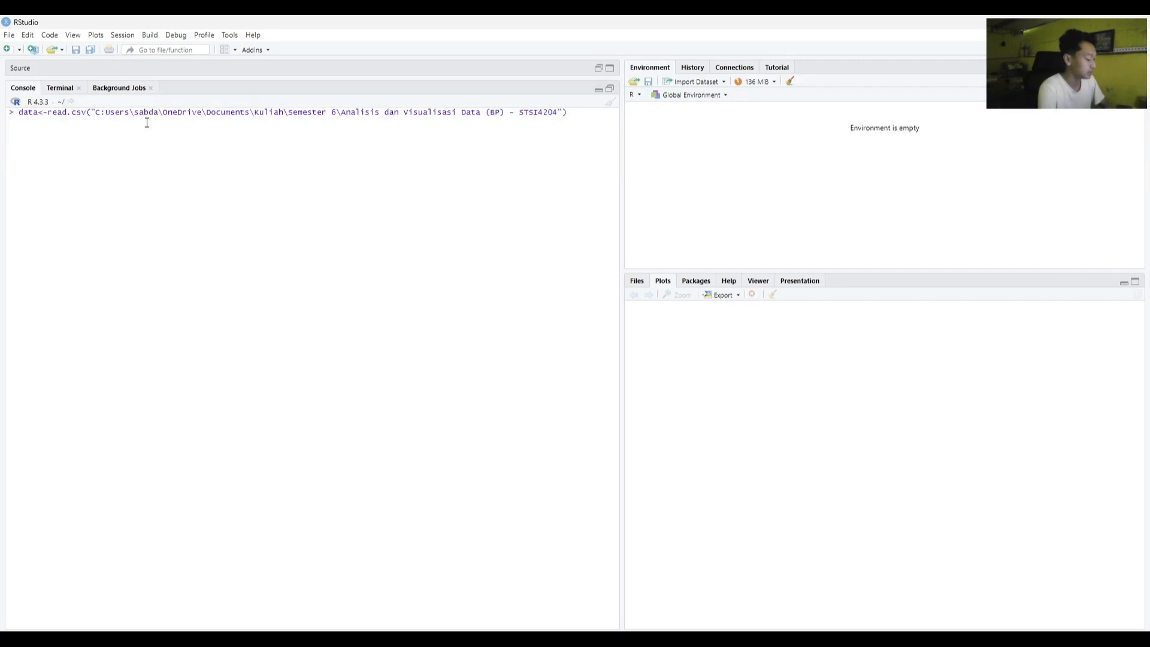
pyautogui.write('/')
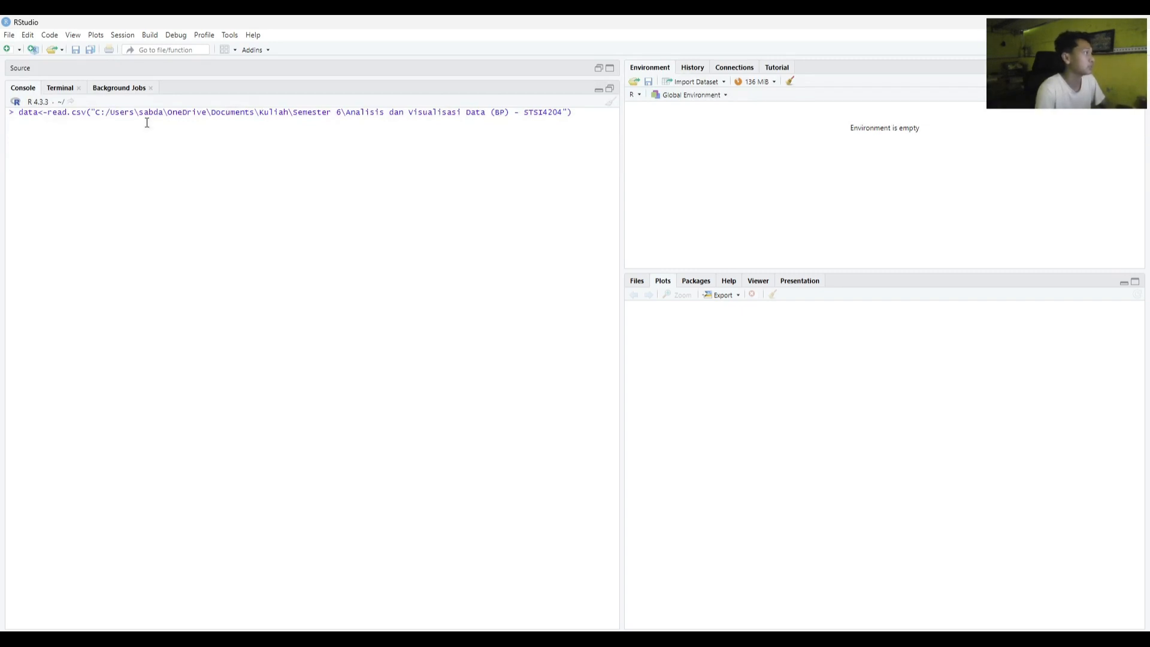
pyautogui.press('Right')
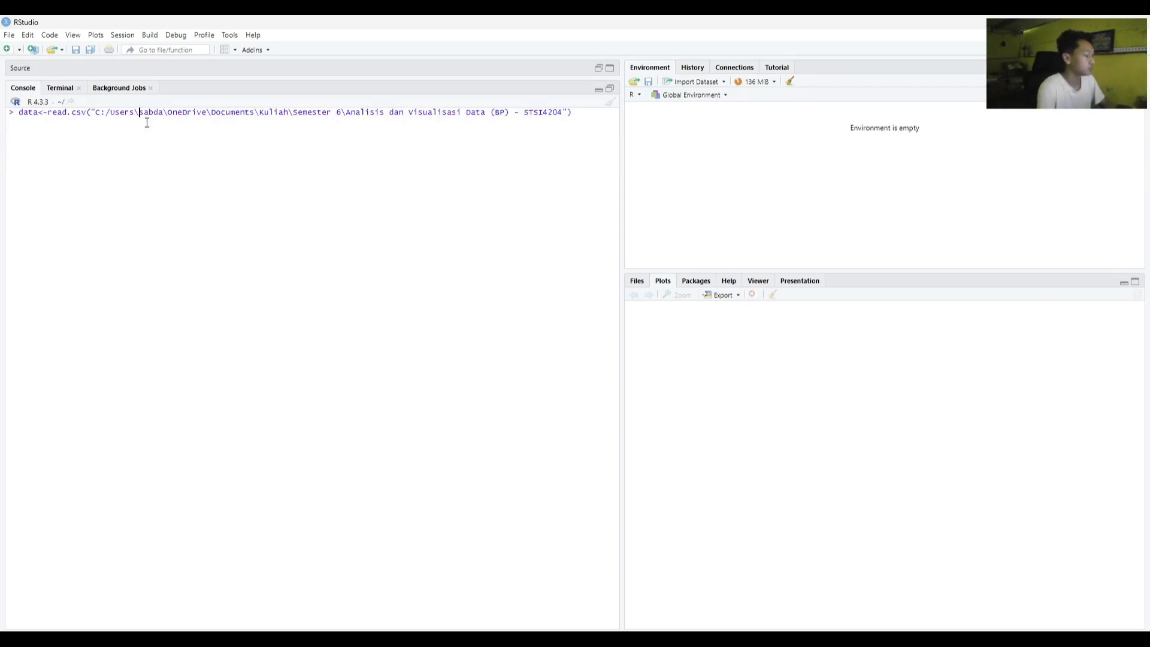
pyautogui.press('BackSpace')
pyautogui.write('/')
pyautogui.hotkey('ctrl', 'Right')
pyautogui.hotkey('ctrl', 'Right')
pyautogui.press('BackSpace')
pyautogui.press('/')
pyautogui.hotkey('ctrl', 'Right')
pyautogui.hotkey('ctrl', 'Right')
pyautogui.press('BackSpace')
pyautogui.write('/')
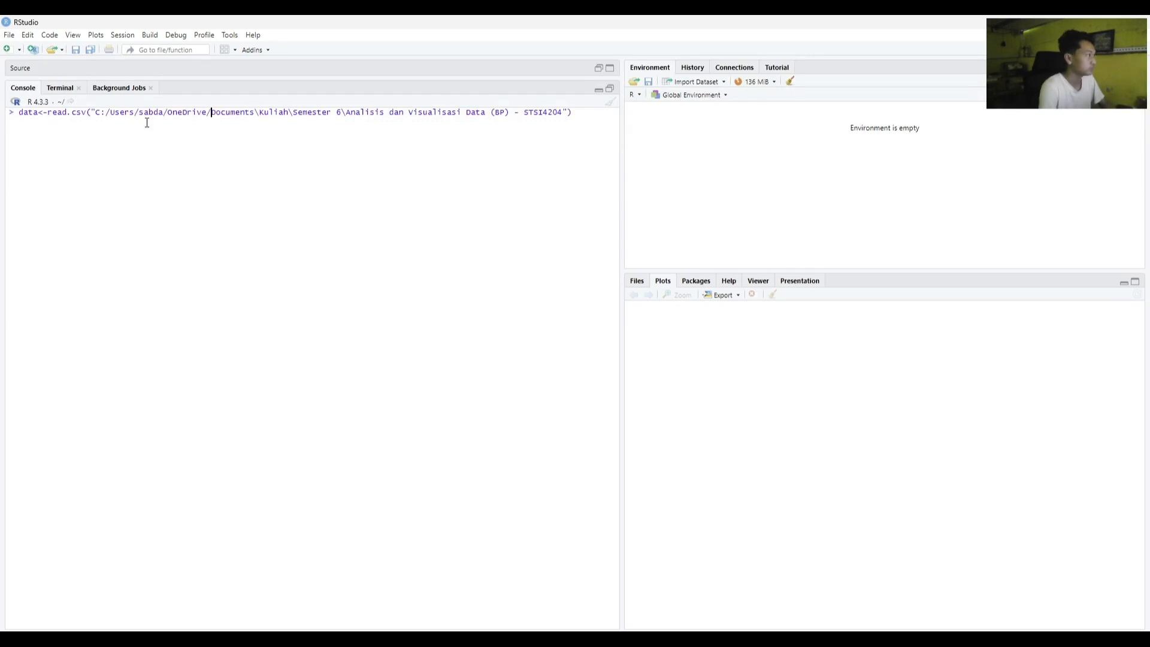
pyautogui.hotkey('ctrl', 'Right')
pyautogui.hotkey('ctrl', 'Right')
pyautogui.press('BackSpace')
pyautogui.press('/')
pyautogui.hotkey('ctrl', 'Right')
pyautogui.hotkey('ctrl', 'Right')
pyautogui.press('BackSpace')
pyautogui.write('/')
pyautogui.hotkey('ctrl', 'Right')
pyautogui.hotkey('ctrl', 'Right')
pyautogui.hotkey('ctrl', 'Right')
pyautogui.hotkey('ctrl', 'Right')
pyautogui.press('BackSpace')
pyautogui.press('/')
# Complete the path with /data.pendapatan.csv, add header = TRUE, and run the import command.
pyautogui.hotkey('ctrl', 'Right')
pyautogui.hotkey('ctrl', 'Right')
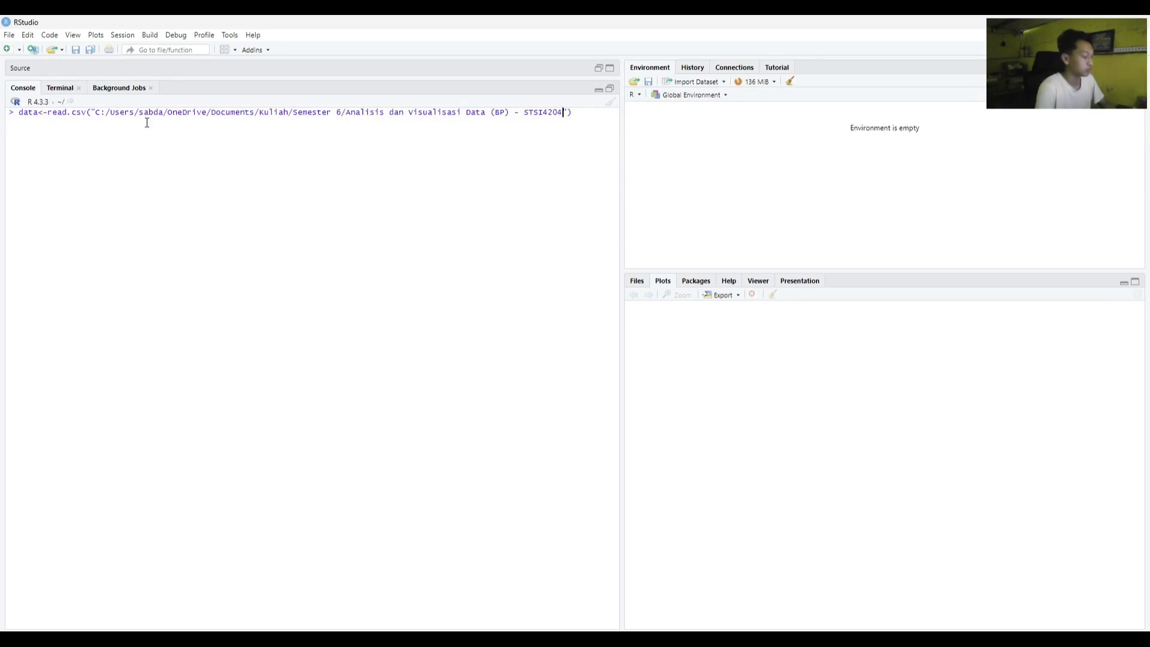
pyautogui.press('Right')
pyautogui.write('/')
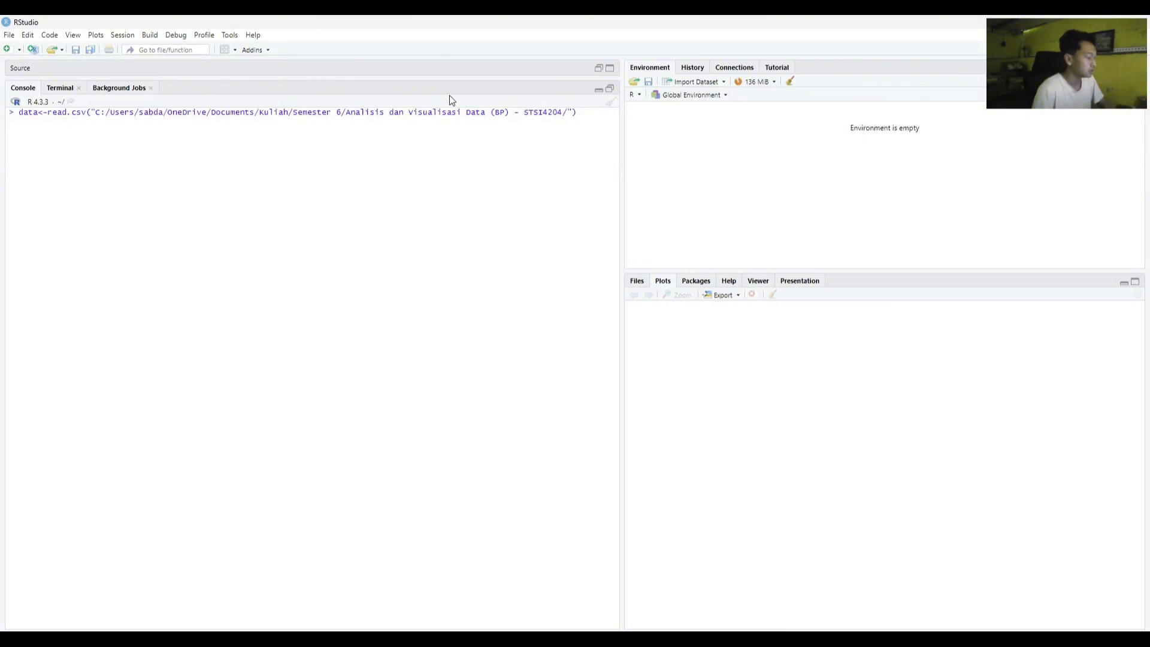
pyautogui.write('data')
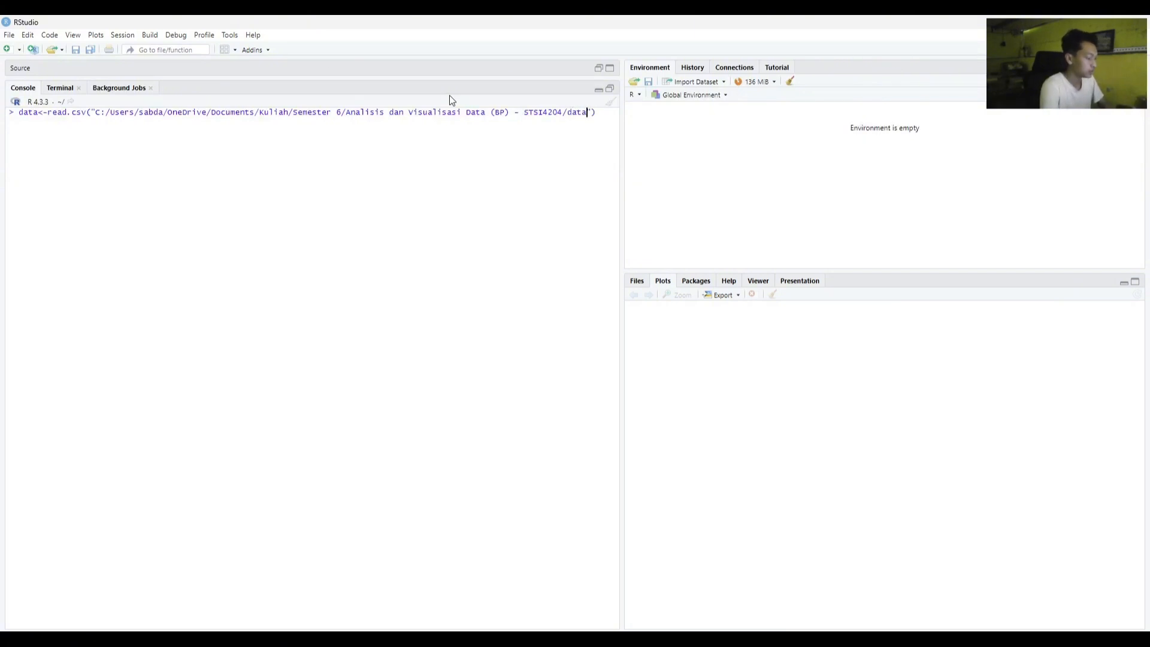
pyautogui.write('.pendapatan.csv", hea')
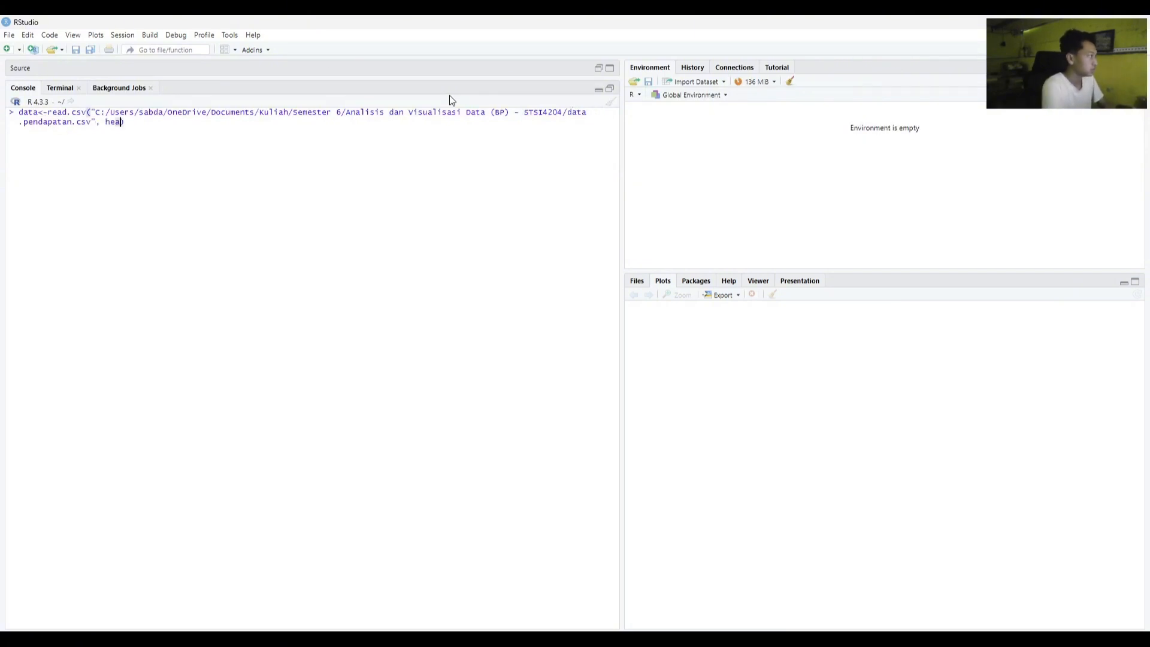
pyautogui.write('der = TRUE')
pyautogui.press('Return')
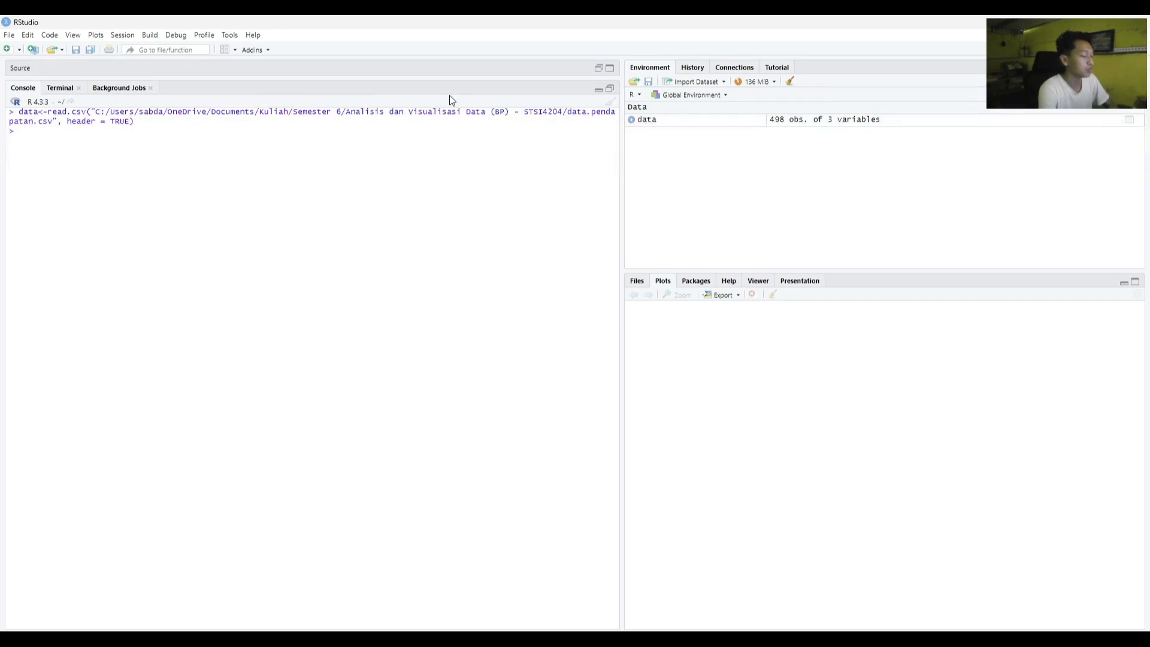
# Write a hist command for data$kebahagiaan with title "Histogram Kebahagiaan", x label "Tingkat Kebahagiaan" and y label "Frekuensi".
pyautogui.write('hist(data')
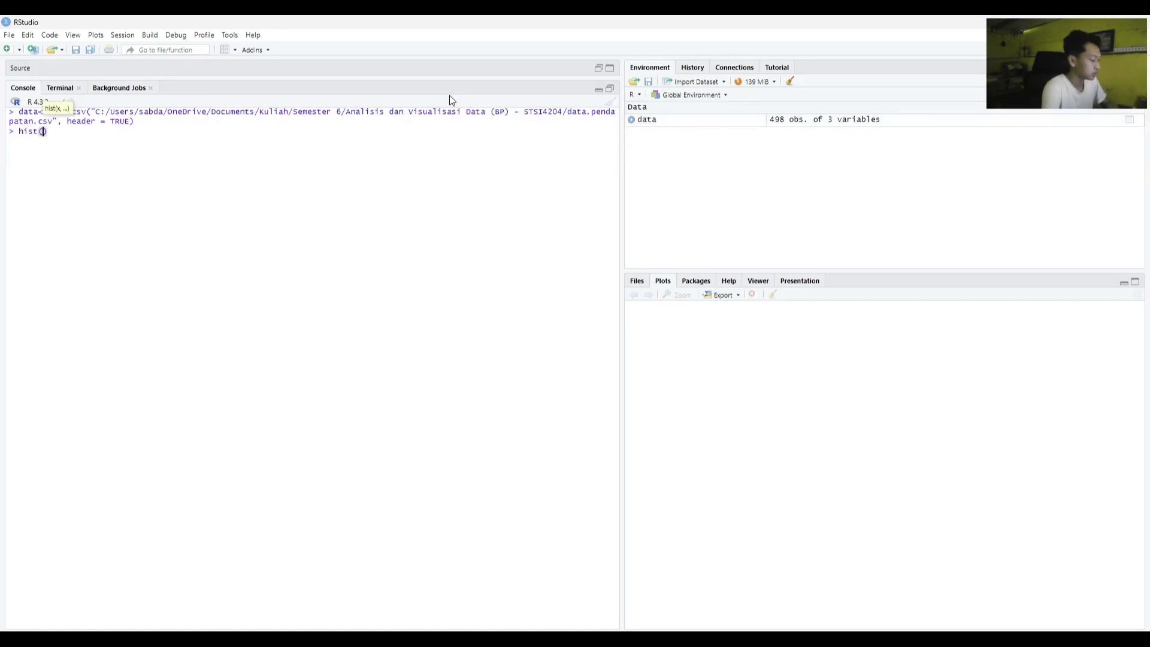
pyautogui.write('$kebahagiaan,')
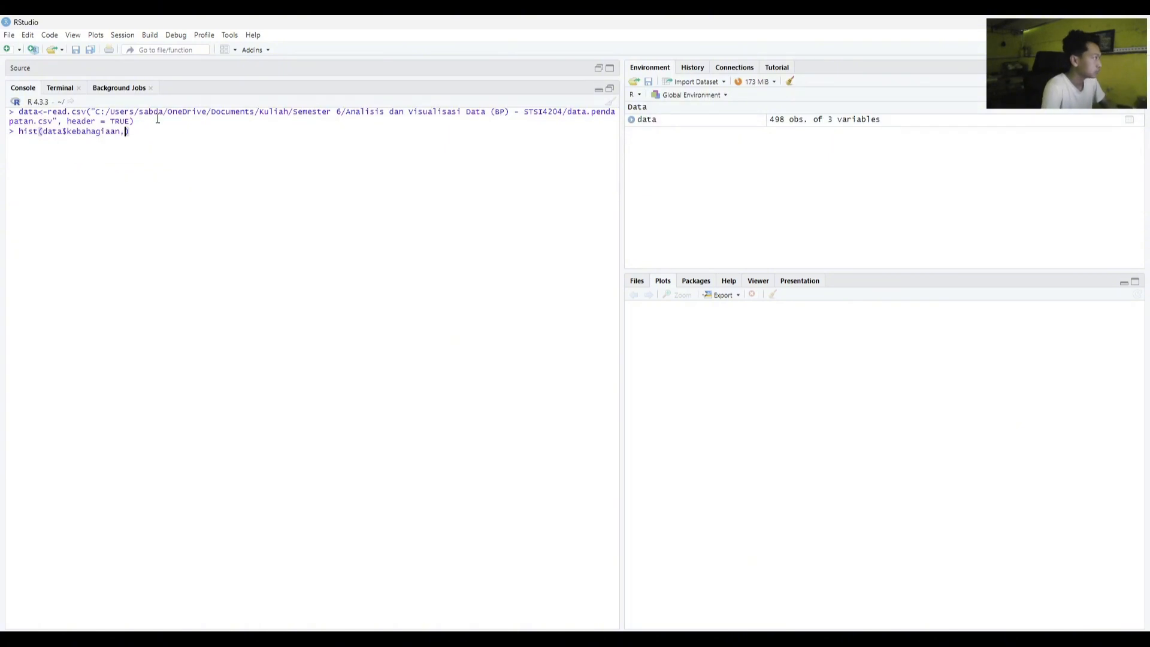
pyautogui.hotkey('shift', 'Return')
pyautogui.write('main = "')
pyautogui.write('Histogram Kebahagiaan",')
pyautogui.hotkey('shift', 'Return')
pyautogui.write('xlab = "Tingkat Kebahagiaan"')
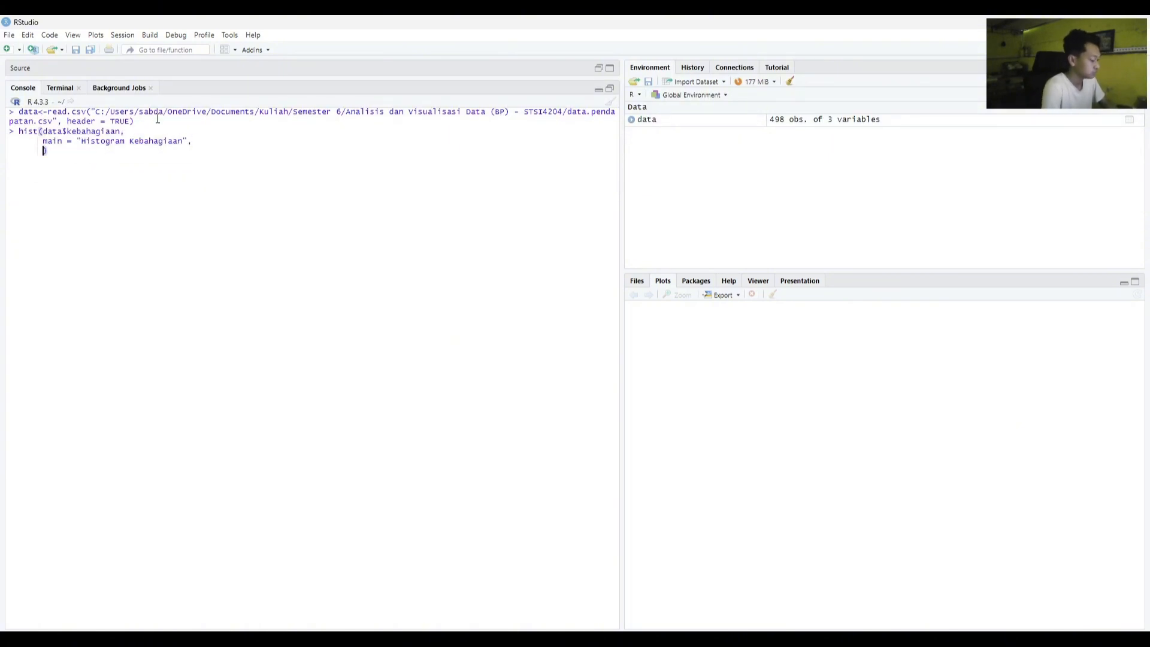
pyautogui.write(',')
pyautogui.hotkey('shift', 'Return')
pyautogui.write('ylab = "Frekuensi",')
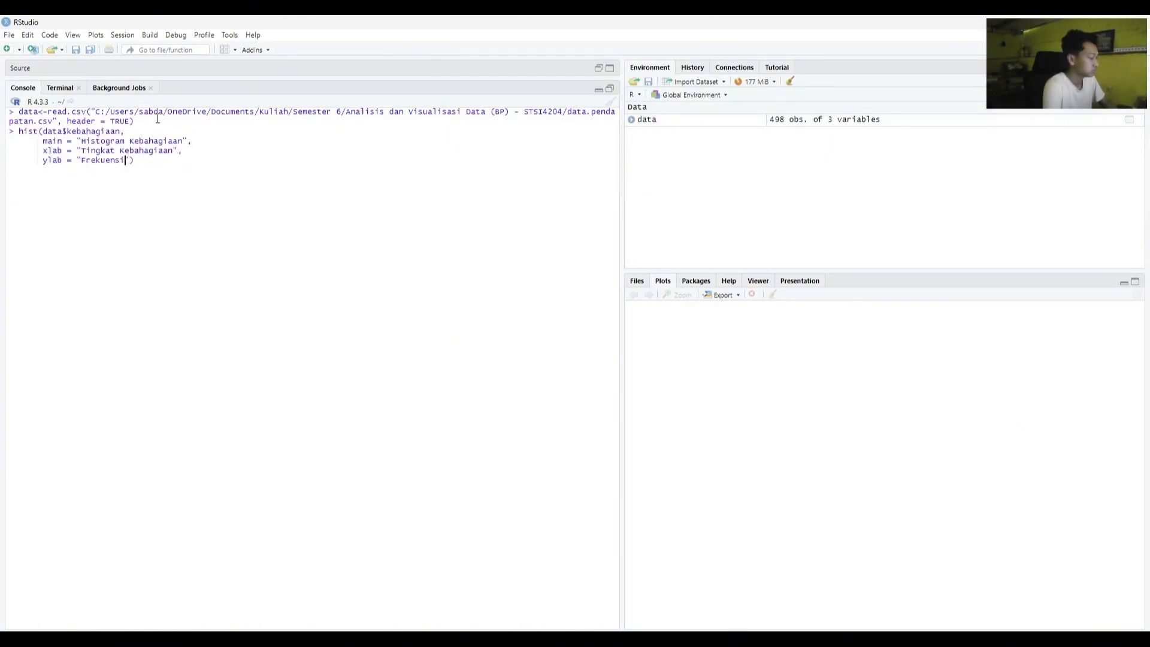
# Give the histogram a lightblue fill and black border, and run the command.
pyautogui.hotkey('shift', 'Return')
pyautogui.write('col = "lightblue",')
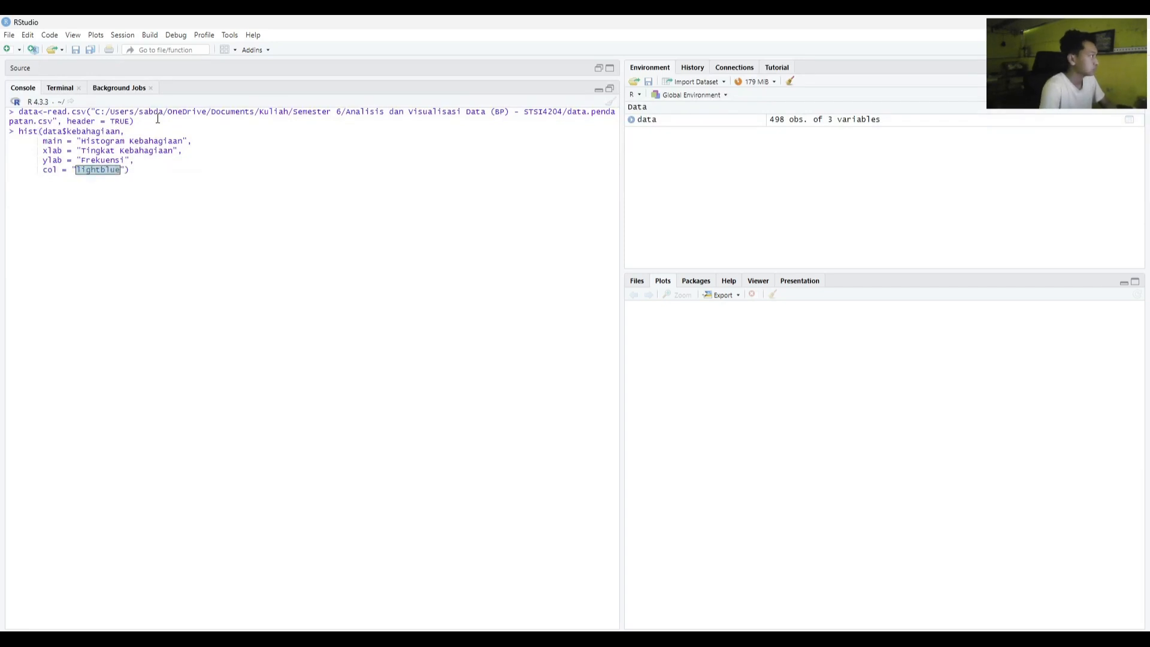
pyautogui.hotkey('shift', 'Return')
pyautogui.write('border = "black")')
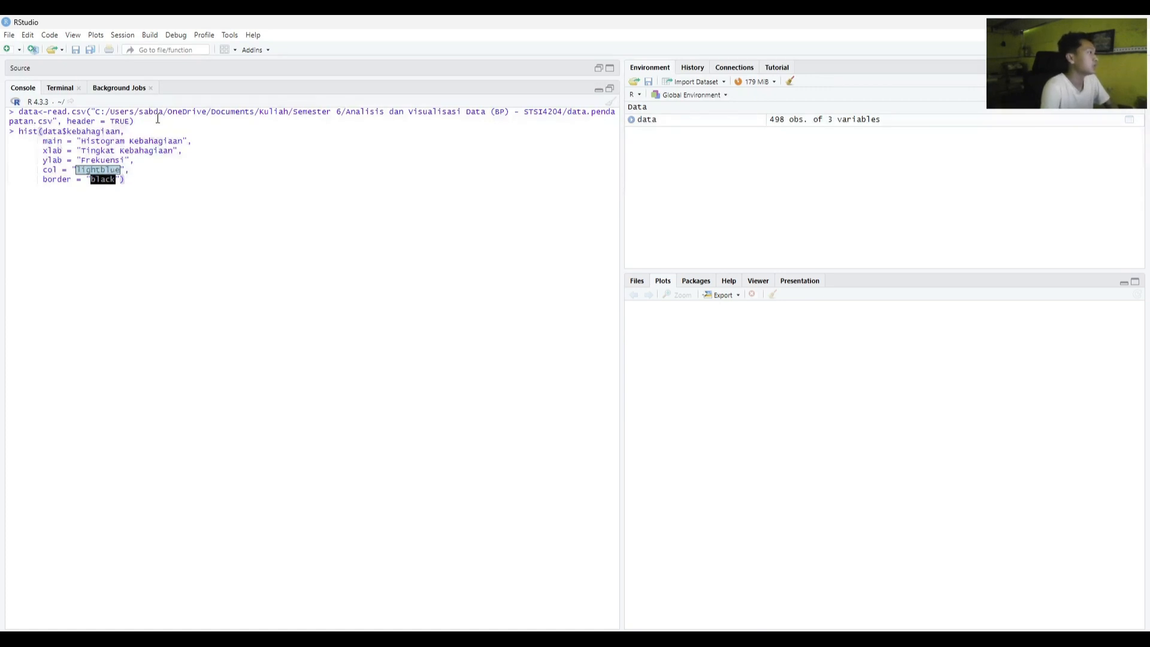
pyautogui.press('Return')
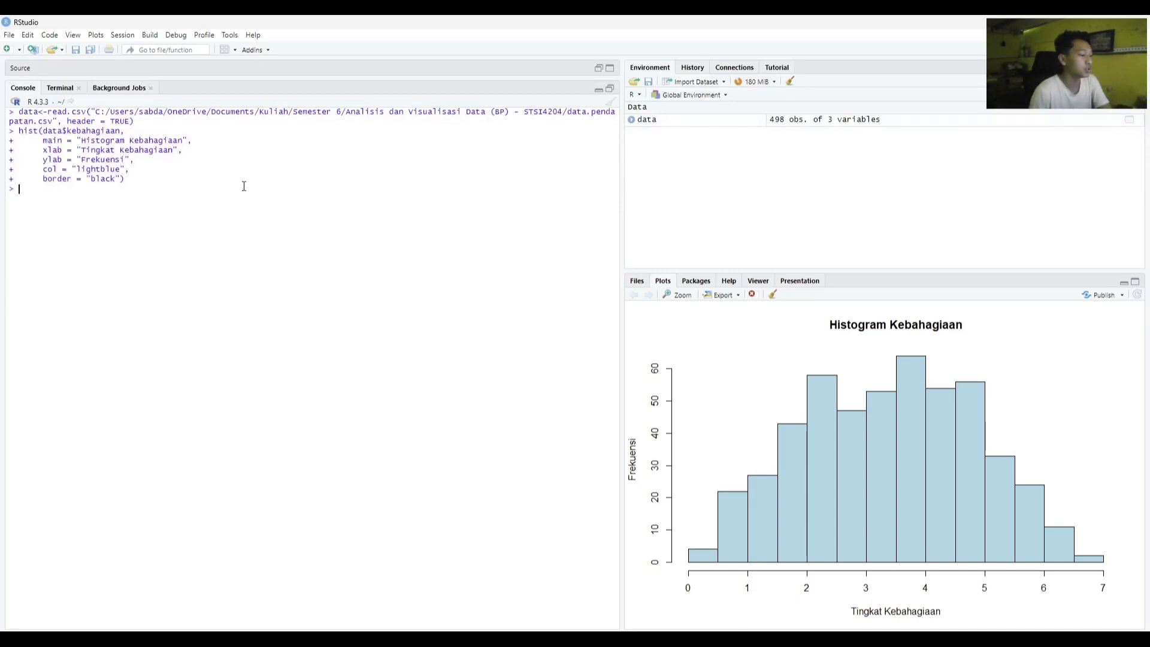
# Write a plot command with data$pendapatan as x and data$kebahagiaan as y, titled "Scatter Plot Pendapatan dan Kebahagiaan".
pyautogui.hotkey('alt', 'Tab')
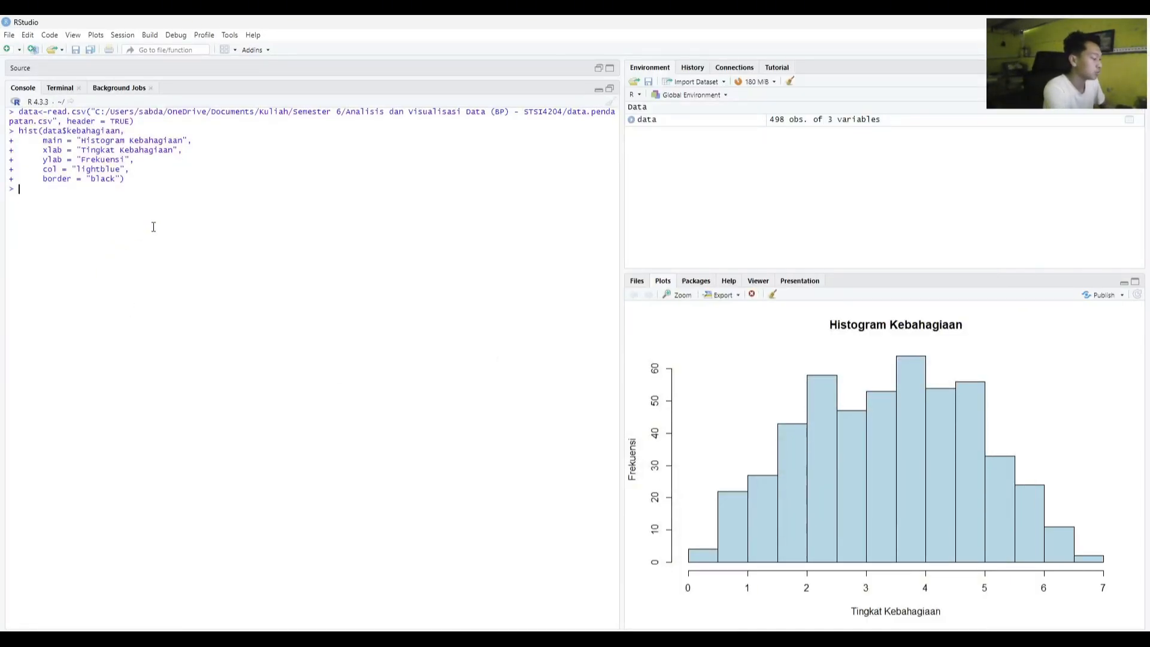
pyautogui.write('plot(data$kebahagiaan, data$')
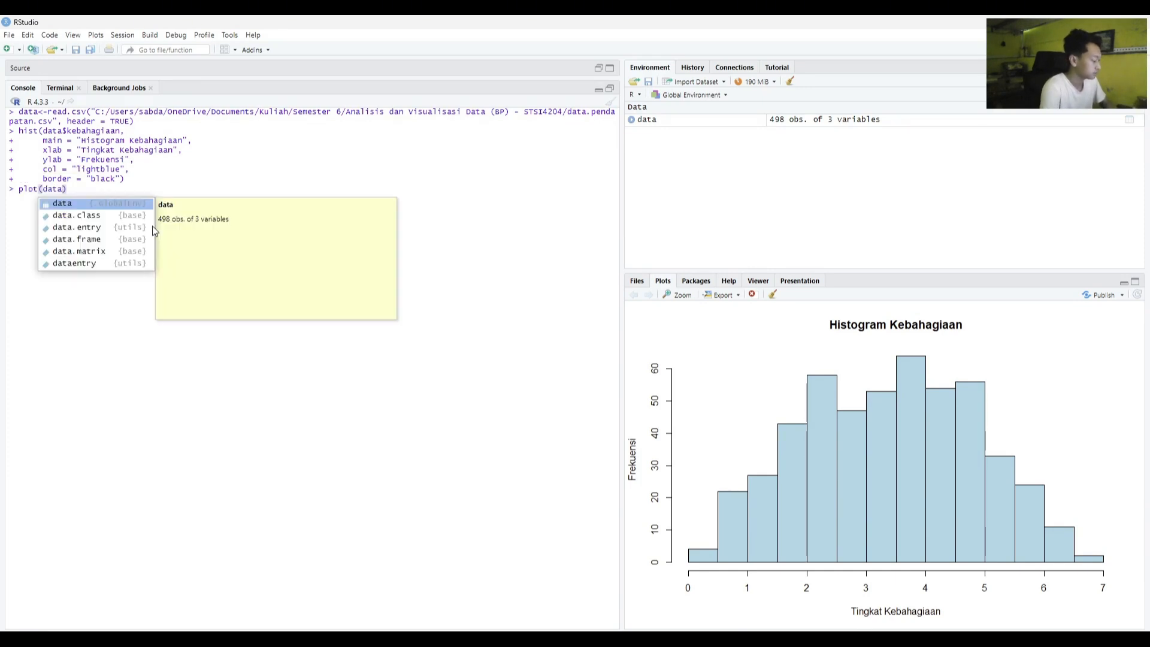
pyautogui.write('pendapatan,')
pyautogui.press('Return')
pyautogui.press('Up')
pyautogui.press('BackSpace')
pyautogui.press('BackSpace')
pyautogui.press('BackSpace')
pyautogui.press('BackSpace')
pyautogui.press('BackSpace')
pyautogui.press('BackSpace')
pyautogui.press('BackSpace')
pyautogui.press('BackSpace')
pyautogui.press('BackSpace')
pyautogui.press('BackSpace')
pyautogui.press('BackSpace')
pyautogui.write('pendapatan, data$kebahagiaan,        main = "Scatter Plot Pendapatan dan Kebahagiaan",')
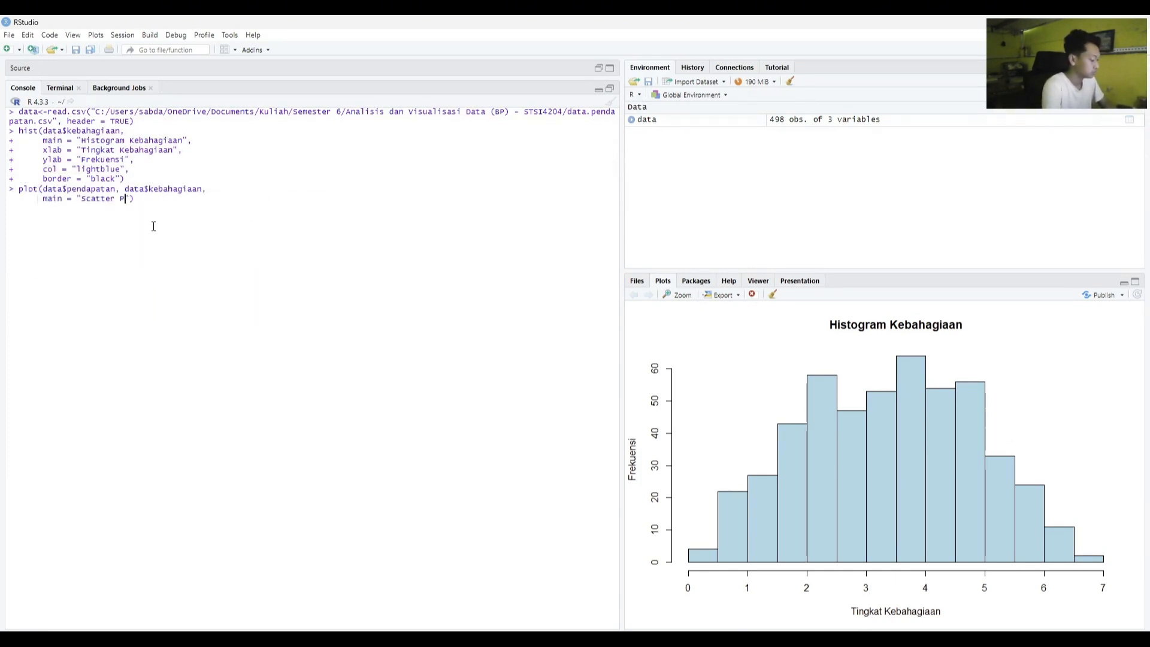
# Label the scatter plot's axes "Pendapatan" and "Kebahagiaan", and set pch = 21 with purple points.
pyautogui.press('Return')
pyautogui.write('xlab = "Pendapatan",')
pyautogui.press('Return')
pyautogui.write('ylab = "Kebahagiaan",')
pyautogui.press('Return')
pyautogui.write('pch = 21, col = "pur')
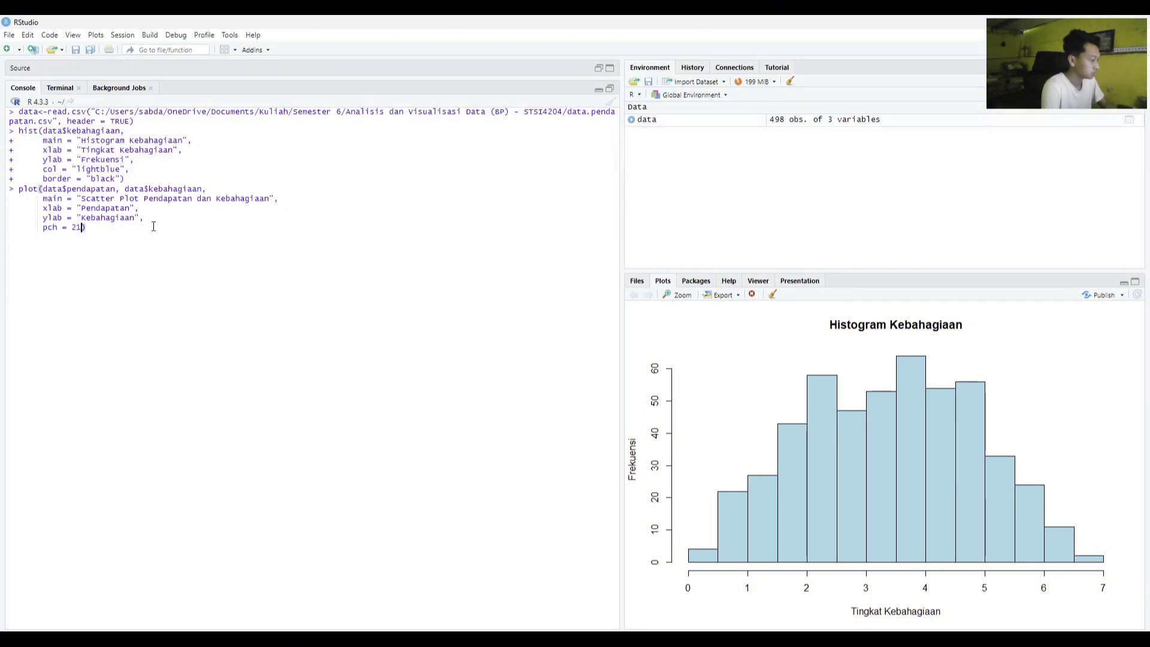
pyautogui.write('ple")')
# Add an abline line for lm(kebahagiaan~pendapatan, data=data) with colour black and lwd=3 below the plot command.
pyautogui.hotkey('shift', 'Return')
pyautogui.write('abline(lm(kebahagiaan~pendapatan, data=data), col(')
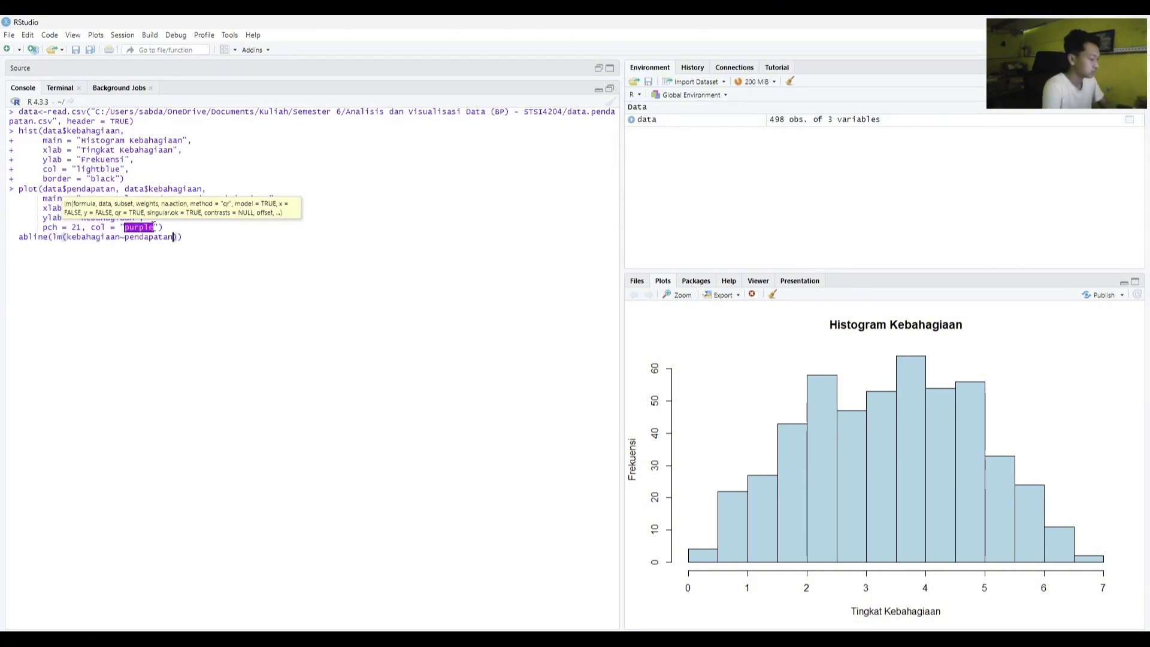
pyautogui.press('BackSpace')
pyautogui.write('="black", lwd=3)')
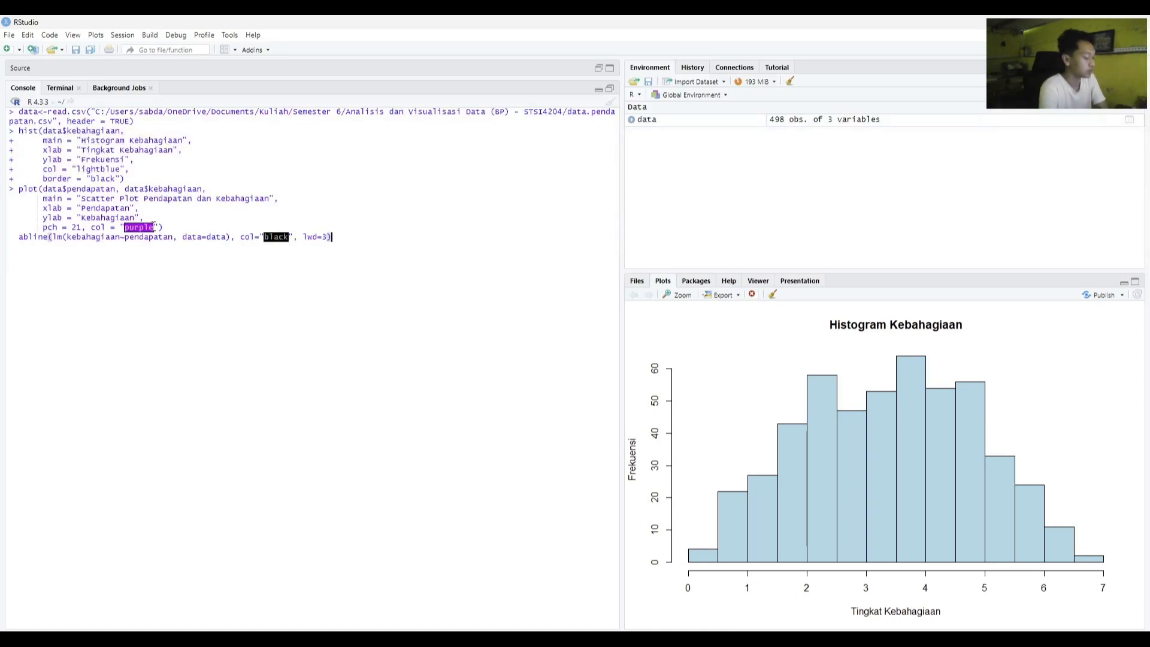
# Run the scatter plot and regression line commands, and check the next task in the assignment PDF.
pyautogui.press('Return')
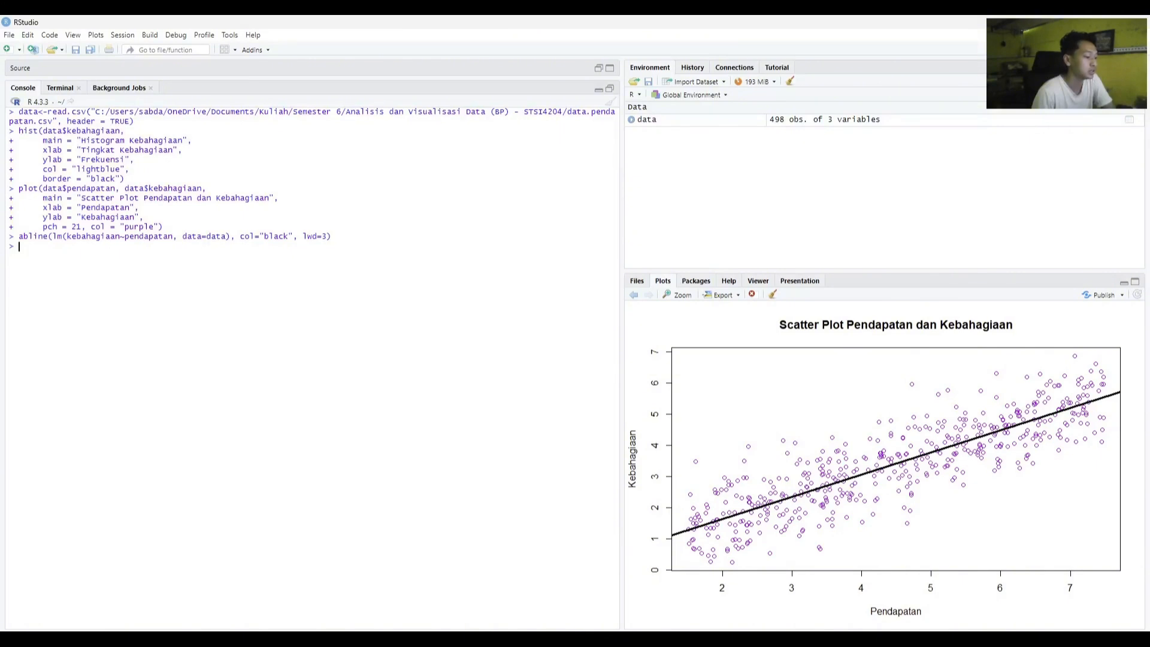
pyautogui.hotkey('alt', 'Tab')
pyautogui.scroll(-2, 528, 390)
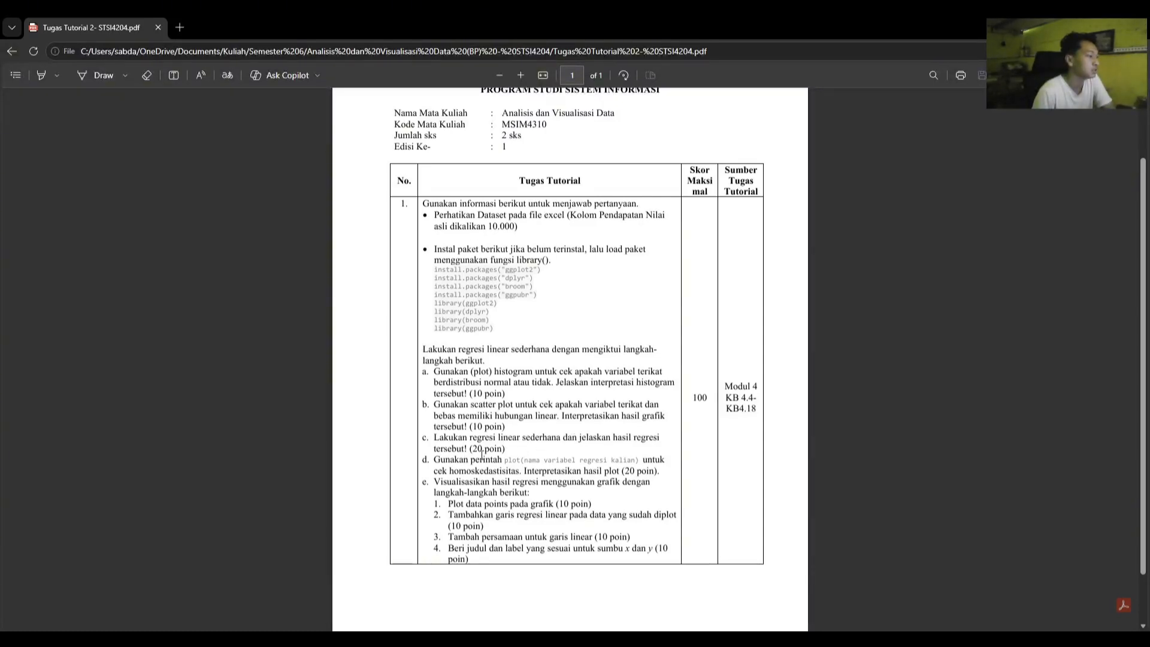
# Back in RStudio, write a command assigning the regression lm(kebahagiaan~pendapatan, data = data) to model.
pyautogui.hotkey('alt', 'Tab')
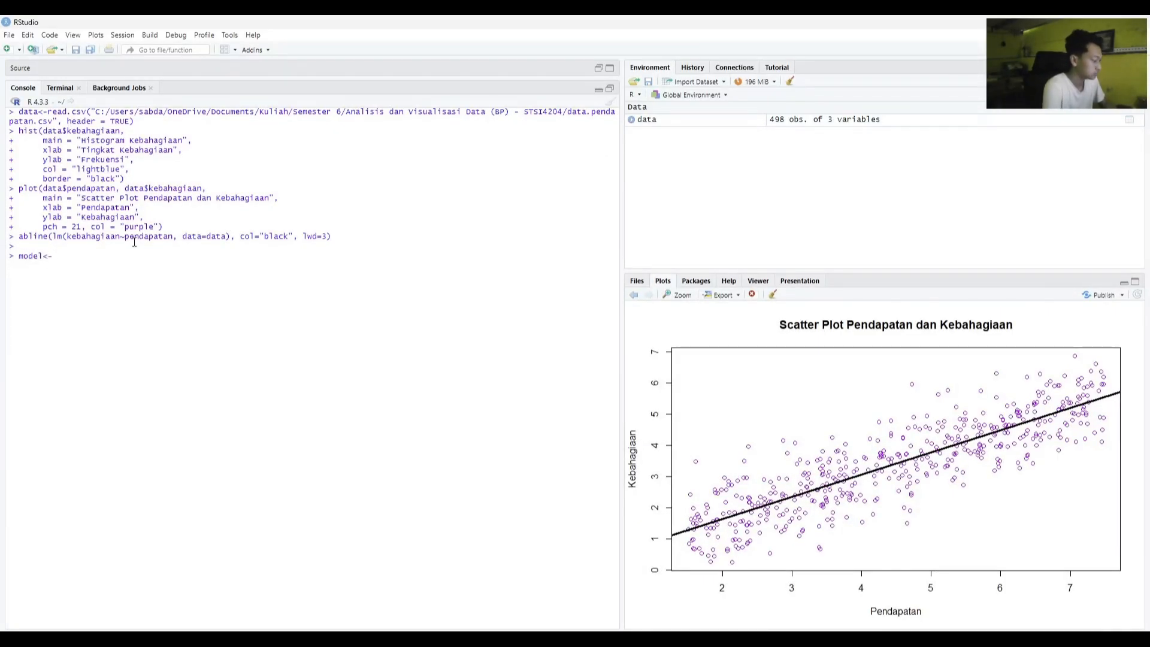
pyautogui.write('lm(kebahagiaan')
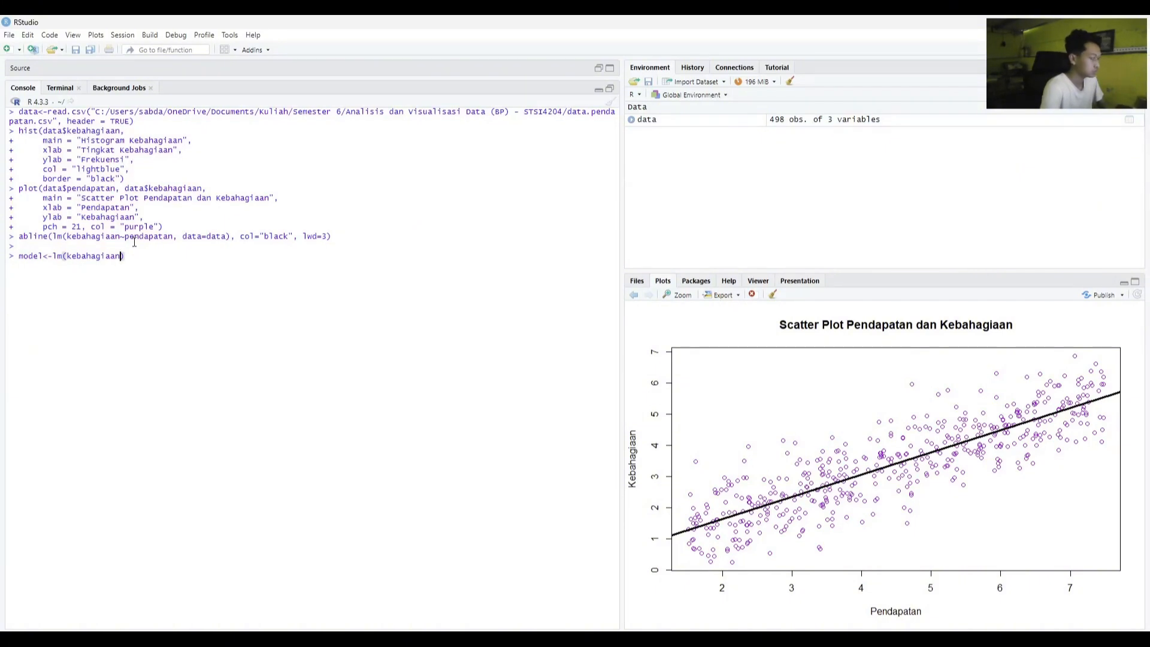
pyautogui.write('~pendapatan, data = data')
pyautogui.hotkey('shift', 'Return')
# Store summary(model) in summary_model, add a print command for it, and run the regression commands.
pyautogui.write('summary_model<-summary(model)')
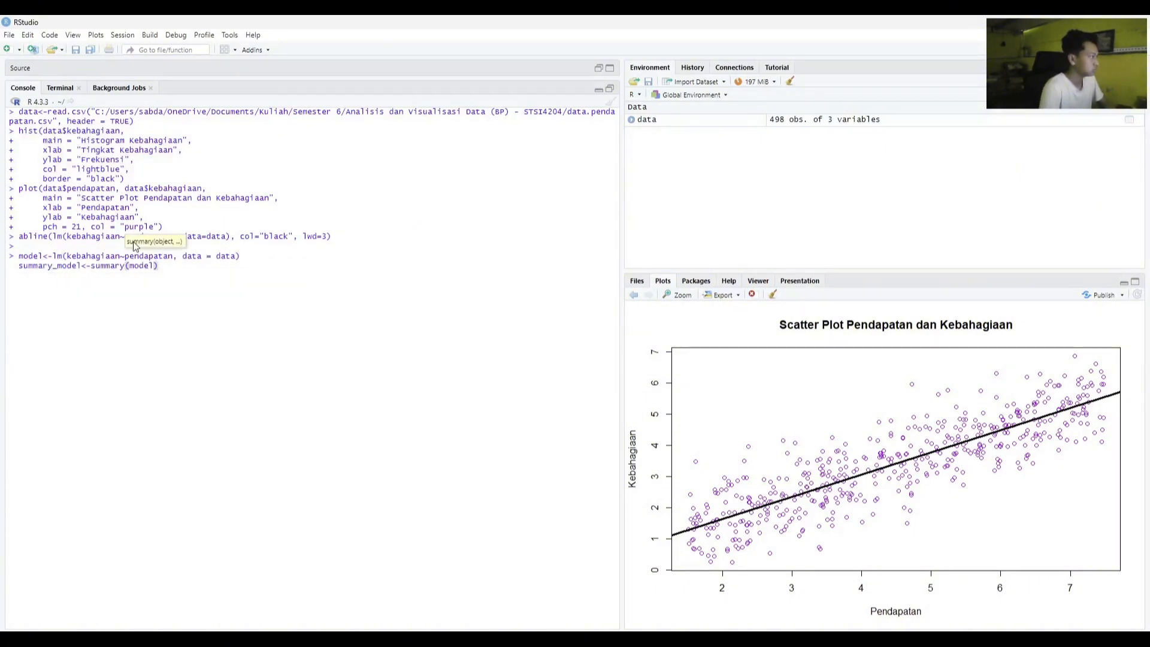
pyautogui.hotkey('shift', 'Return')
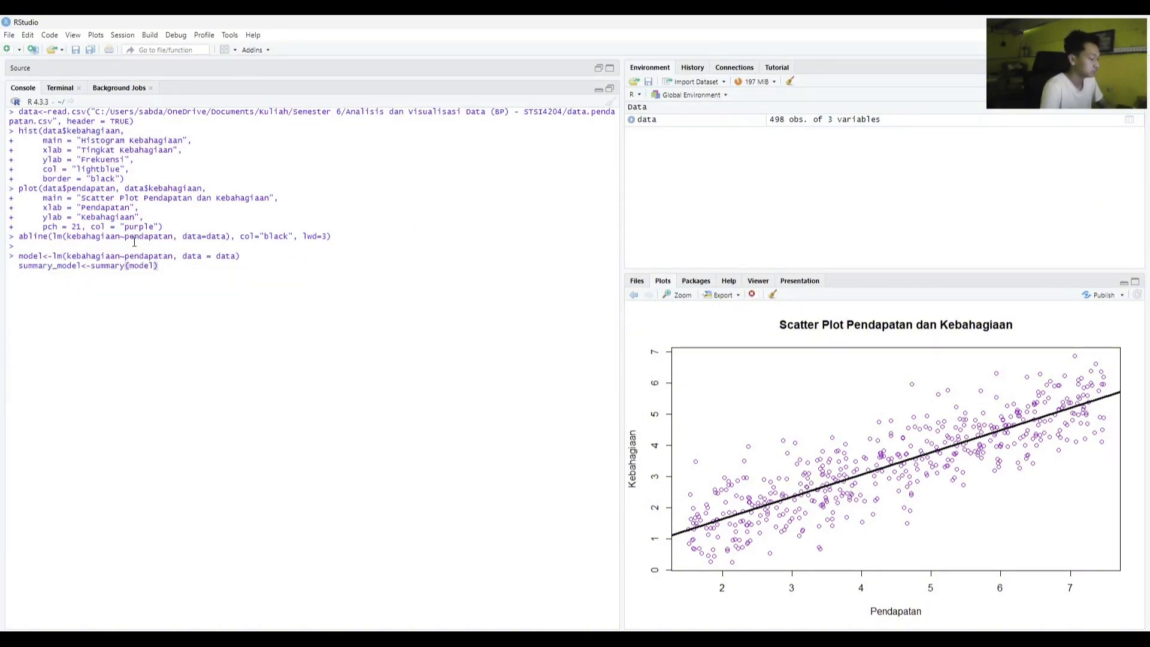
pyautogui.write('print(summary_model)')
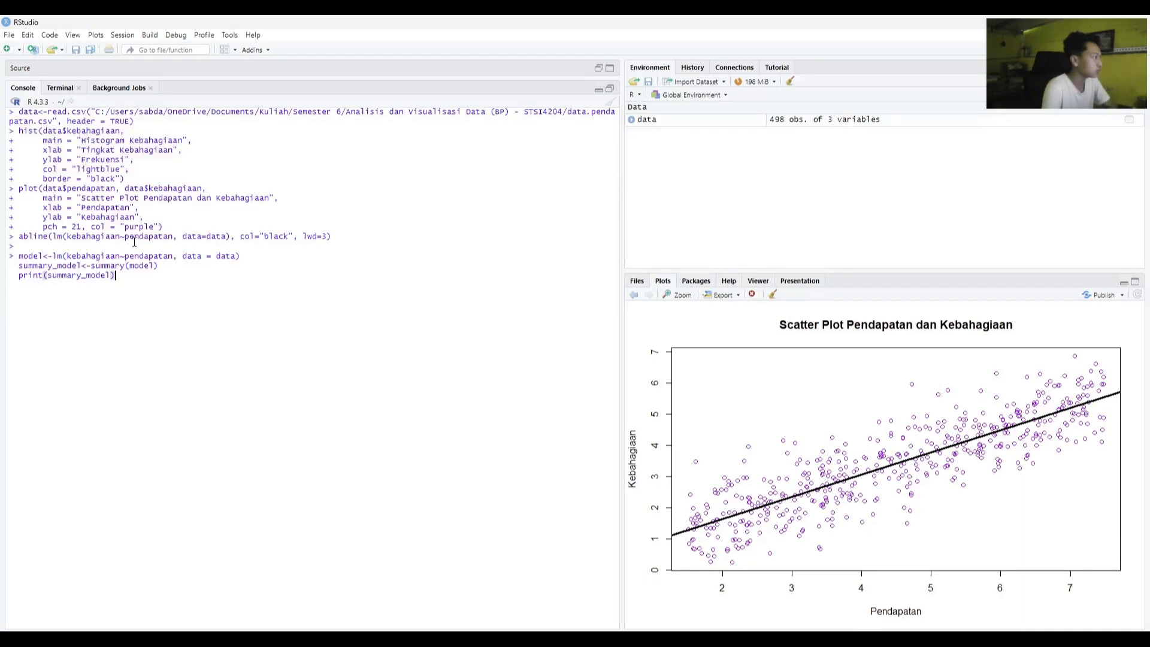
pyautogui.press('Return')
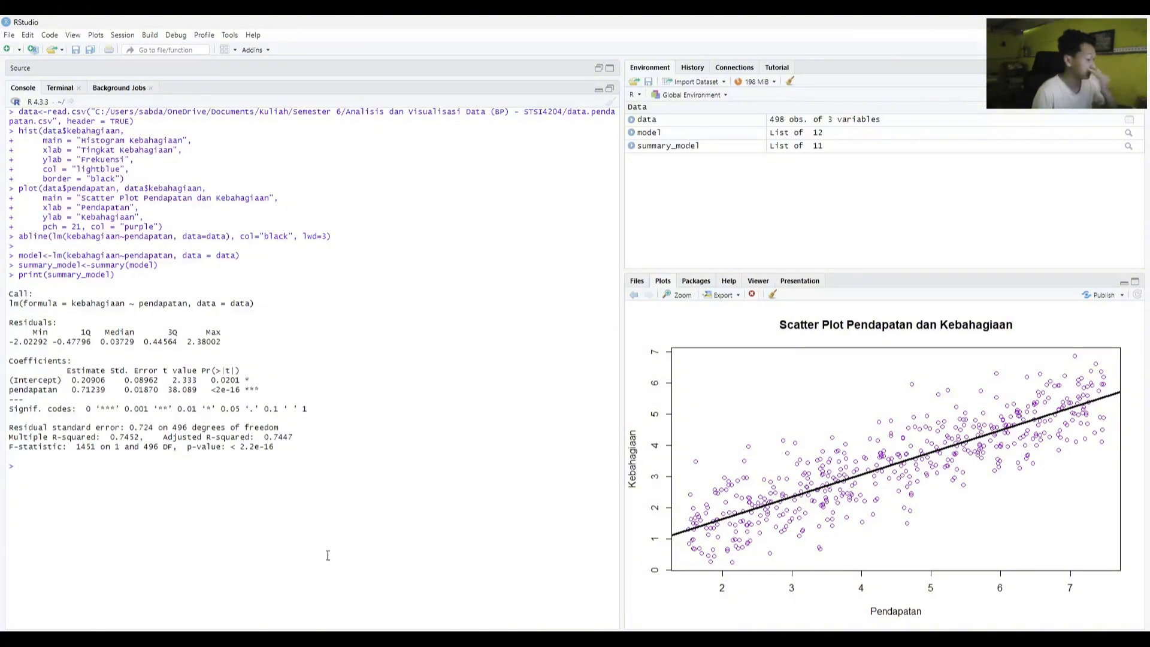
# Set a 2 by 2 plot layout with par(mfrow=c(2,2)) and plot the model's diagnostic charts.
pyautogui.click(813, 639)
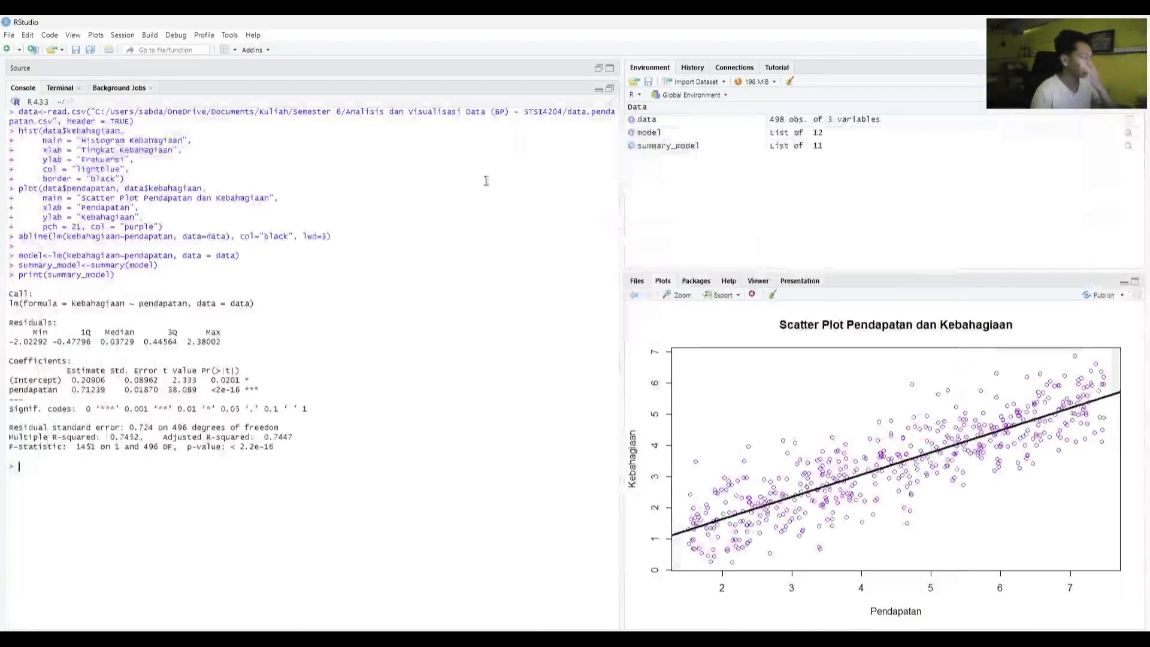
pyautogui.write('par(mf')
pyautogui.write('row=c(2,2))')
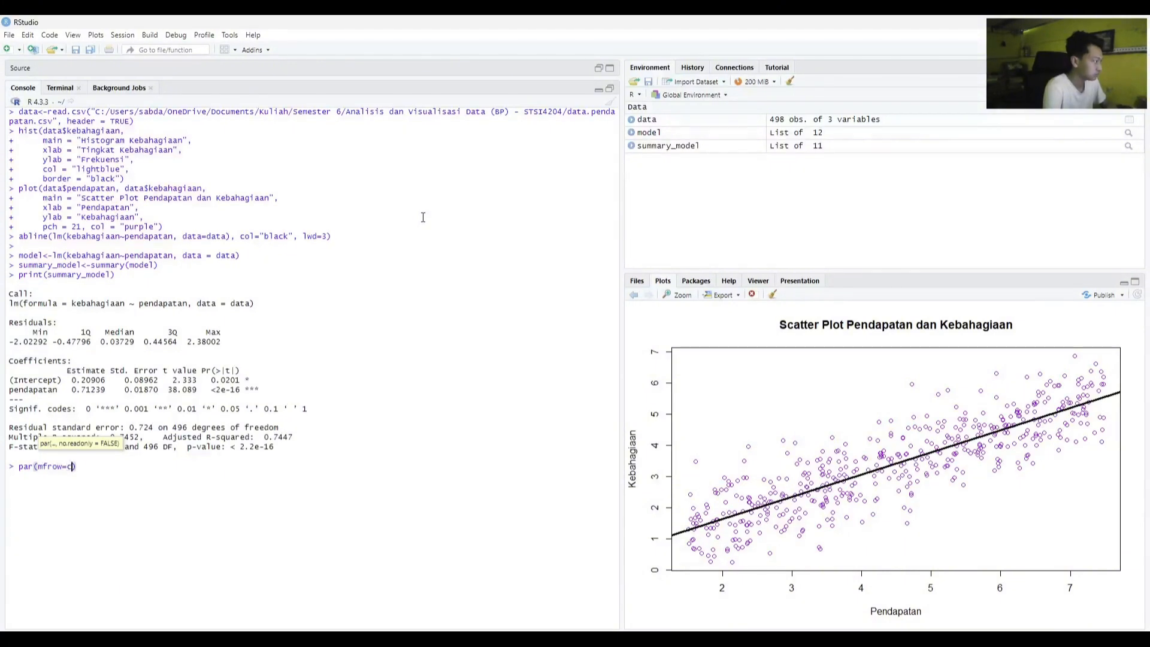
pyautogui.hotkey('shift', 'Return')
pyautogui.write('plot(model)')
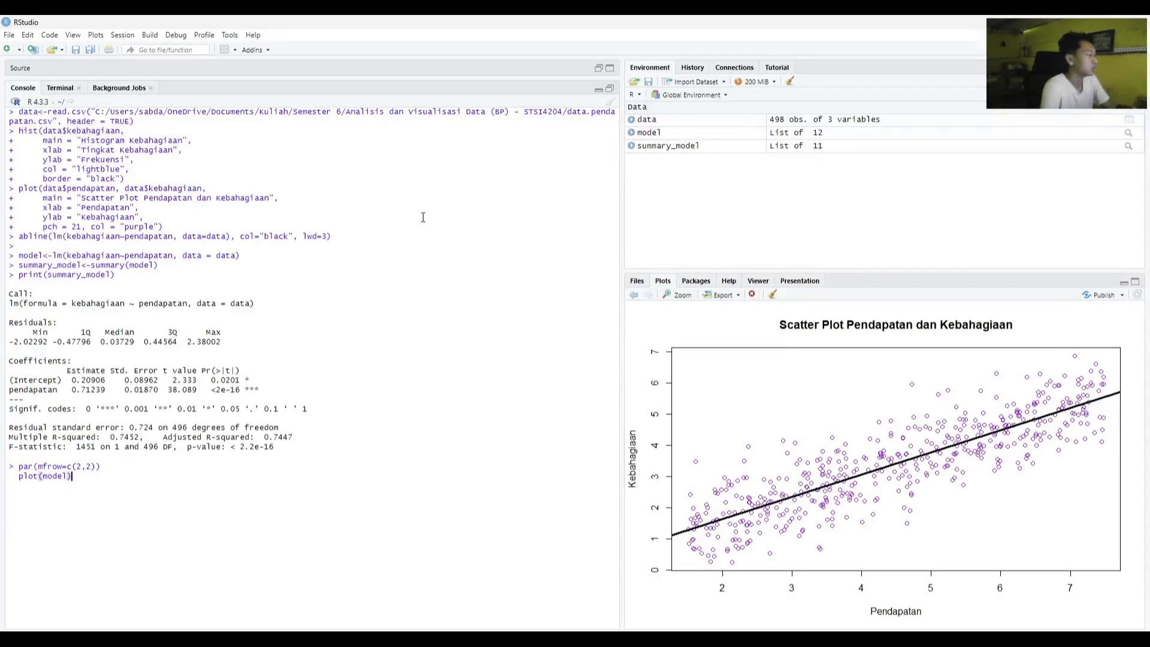
pyautogui.press('Return')
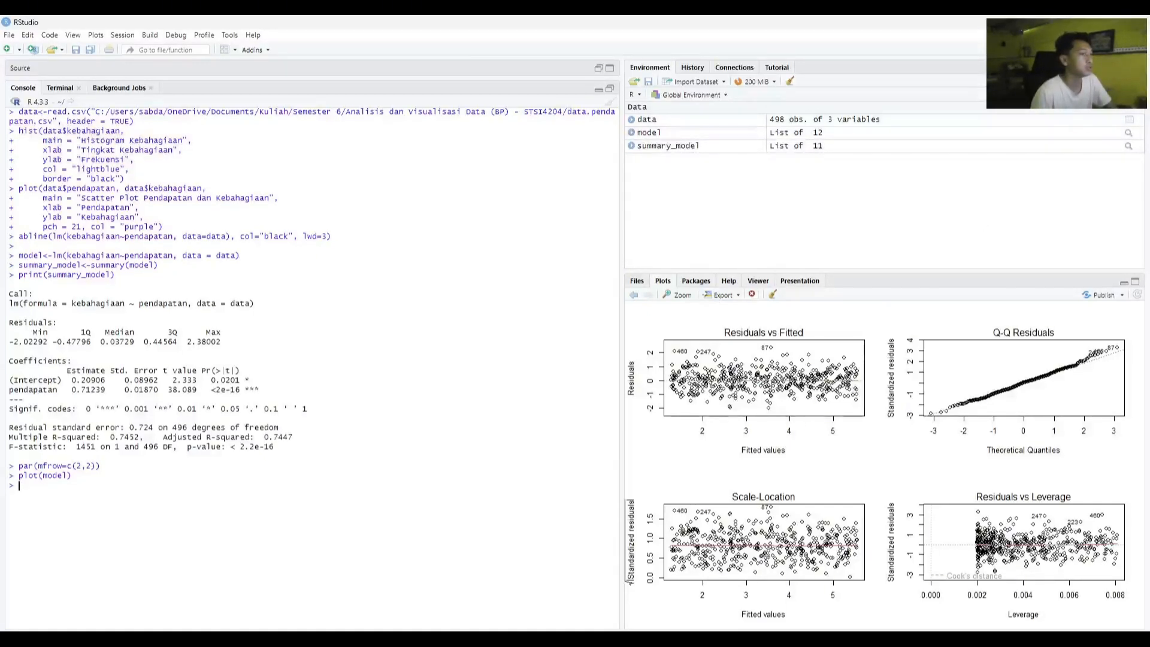
# Check the regression visualisation requirements in the assignment PDF and return to the RStudio console.
pyautogui.click(769, 638)
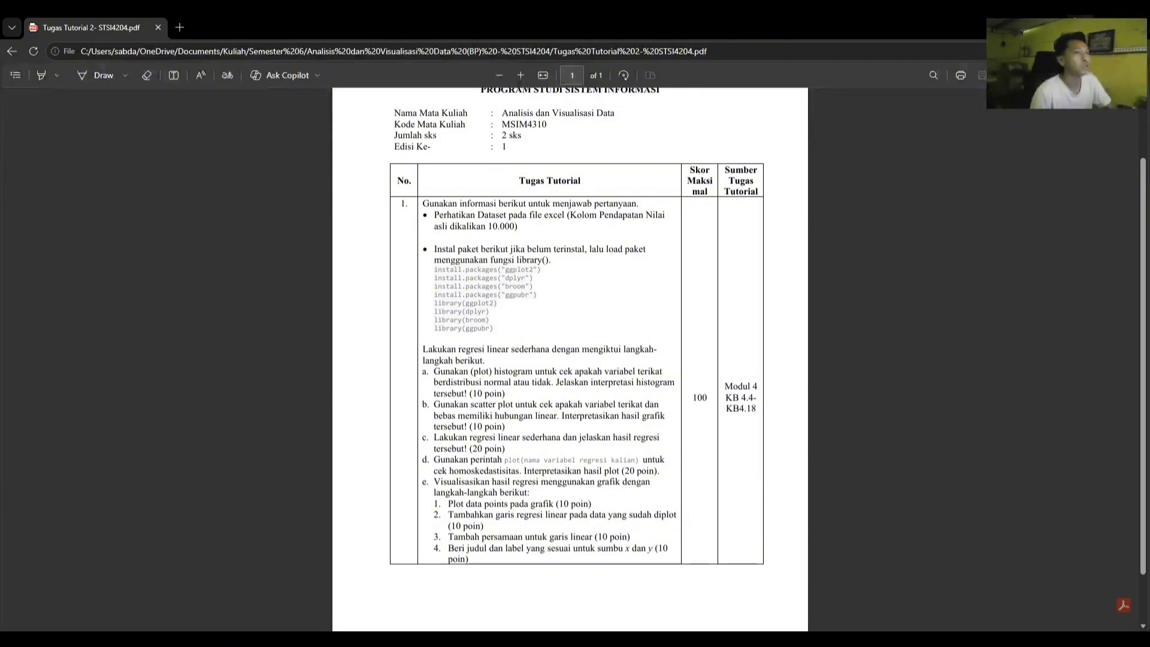
pyautogui.click(1080, 24)
pyautogui.press('Return')
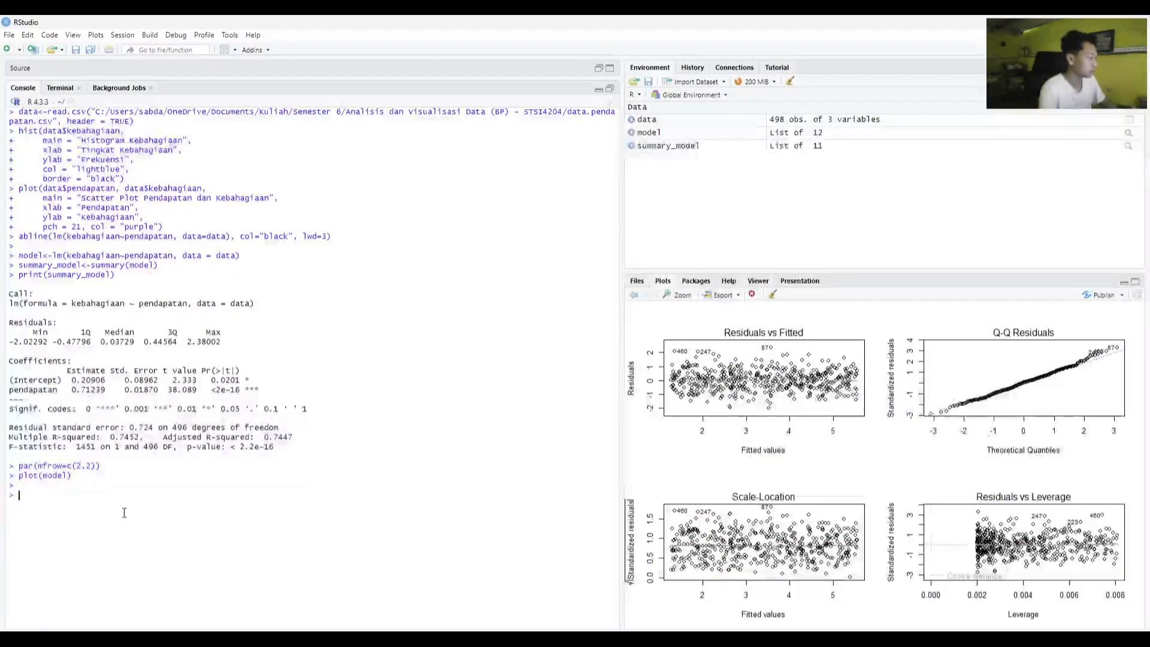
# Reset the layout with par(mfrow=c(1,1)) and write a pendapatan-kebahagiaan plot command titled "Regresi Linear : Pengaruh Pendapatan terhadap Kebahagiaan".
pyautogui.write('par(mfrow=c(1,1))')
pyautogui.hotkey('shift', 'Return')
pyautogui.write('plot(data$pendapatan, data$kebahagiaan,')
pyautogui.hotkey('shift', 'Return')
pyautogui.write('main = "Regresi Linear : Pengaruh Pendapatan terhadap Kebahagiaan",')
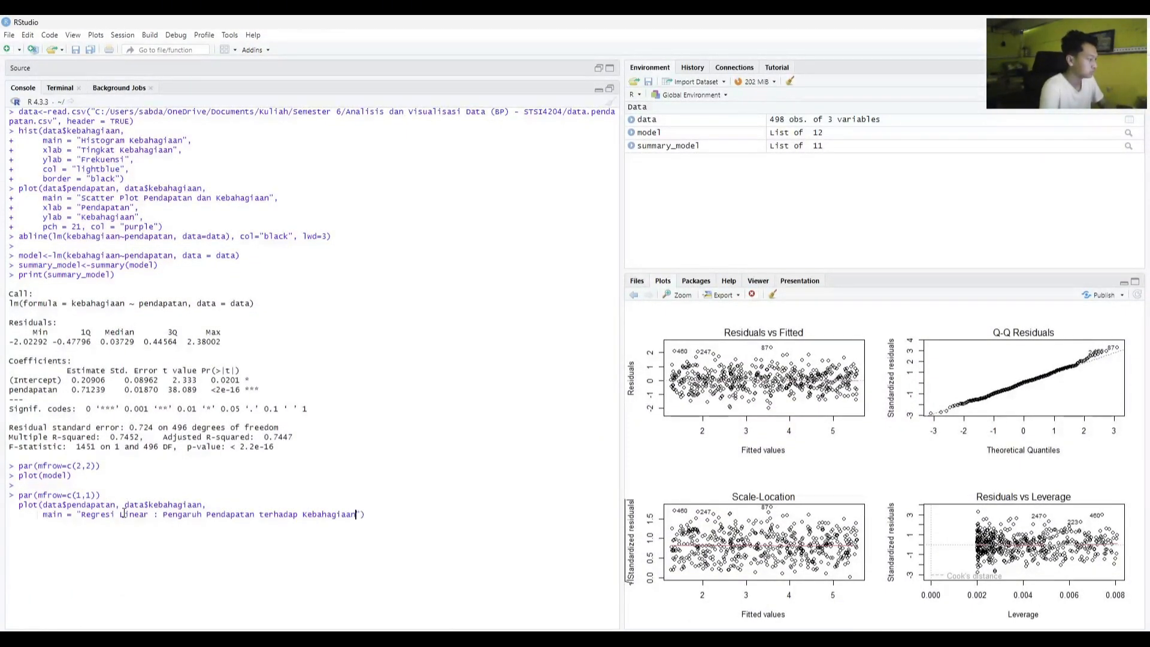
# Label the regression plot's axes "Pendapatan" and "Kebahagiaan", and give the points a lightblue colour with pch=19.
pyautogui.hotkey('shift', 'Return')
pyautogui.write('xlab = "Pendapatan",')
pyautogui.hotkey('shift', 'Return')
pyautogui.write('ylab = "Kebahagiaan",')
pyautogui.hotkey('shift', 'Return')
pyautogui.write('col = "lightblue", pch=19)')
# Add a black abline with lwd=3 for the regression model, and store coef(model) in coef_model.
pyautogui.hotkey('shift', 'Return')
pyautogui.write('abline(moedl, col="black", lwd=3)')
pyautogui.hotkey('shift', 'Return')
pyautogui.hotkey('shift', 'Return')
pyautogui.write('coef_model<-coef(model)')
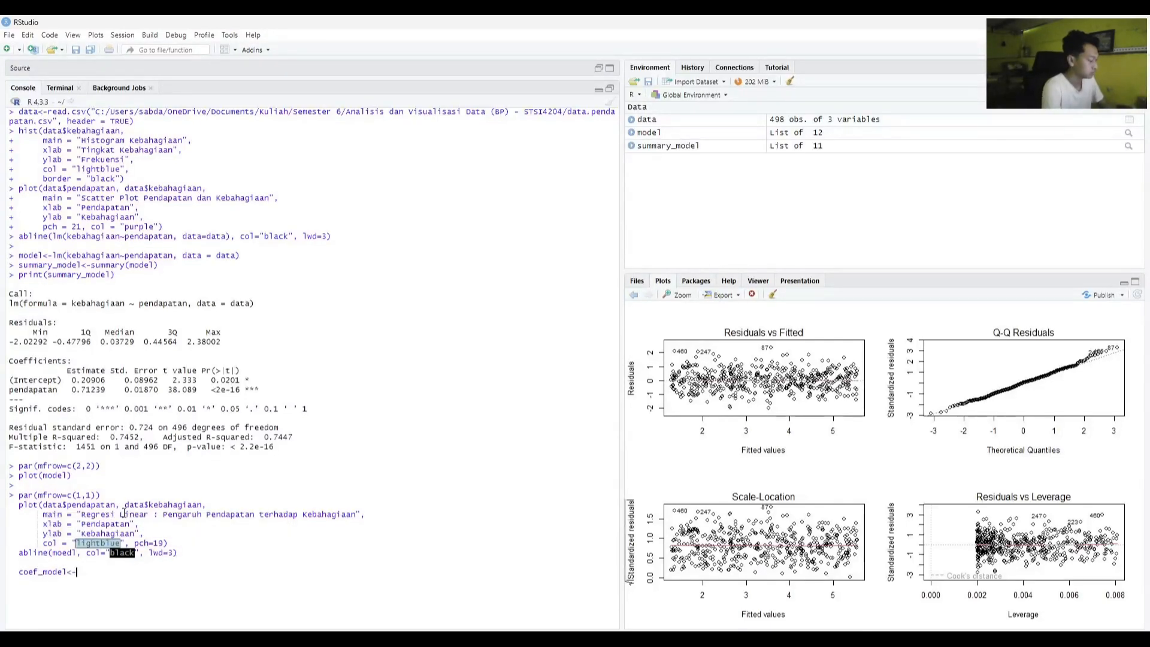
# Build the equation text eq with paste, combining "y=", both coefficients rounded to 3 decimals, "+" and "x".
pyautogui.hotkey('shift', 'Return')
pyautogui.hotkey('shift', 'Return')
pyautogui.write('eq<-paste("y=",')
pyautogui.hotkey('shift', 'Return')
pyautogui.write('round(coef_model[1], 3), "+",')
pyautogui.hotkey('shift', 'Return')
pyautogui.write('round(coef_model[2], 3), "x")')
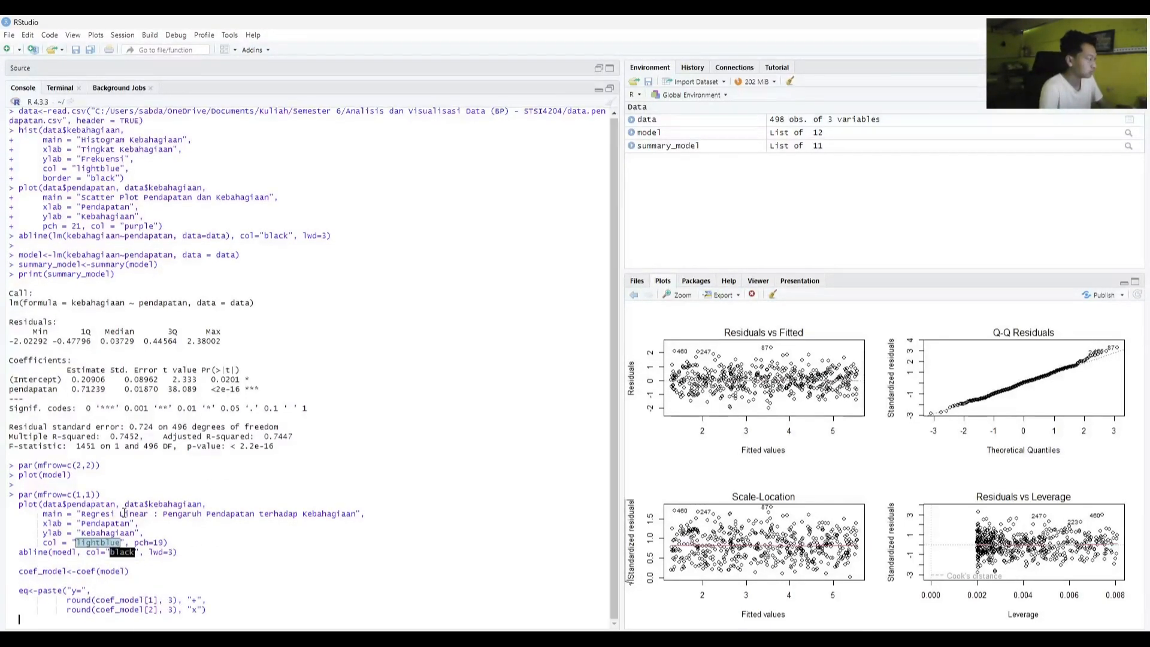
# Define r2 as a pasted "R2 =" label with summary_model$r.squared rounded to 3 decimals.
pyautogui.hotkey('shift', 'Return')
pyautogui.hotkey('shift', 'Return')
pyautogui.write('r2<-paste("R2 =", round(summary_model$r.squared, 3))')
# Write a text command placing eq at the minimum of data$pendapatan and maximum of data$kebahagiaan with pos=4.
pyautogui.hotkey('shift', 'Return')
pyautogui.hotkey('shift', 'Return')
pyautogui.write('text(x=min(data$pendapatan),')
pyautogui.hotkey('shift', 'Return')
pyautogui.write('y=max(data$kebahagiaan),')
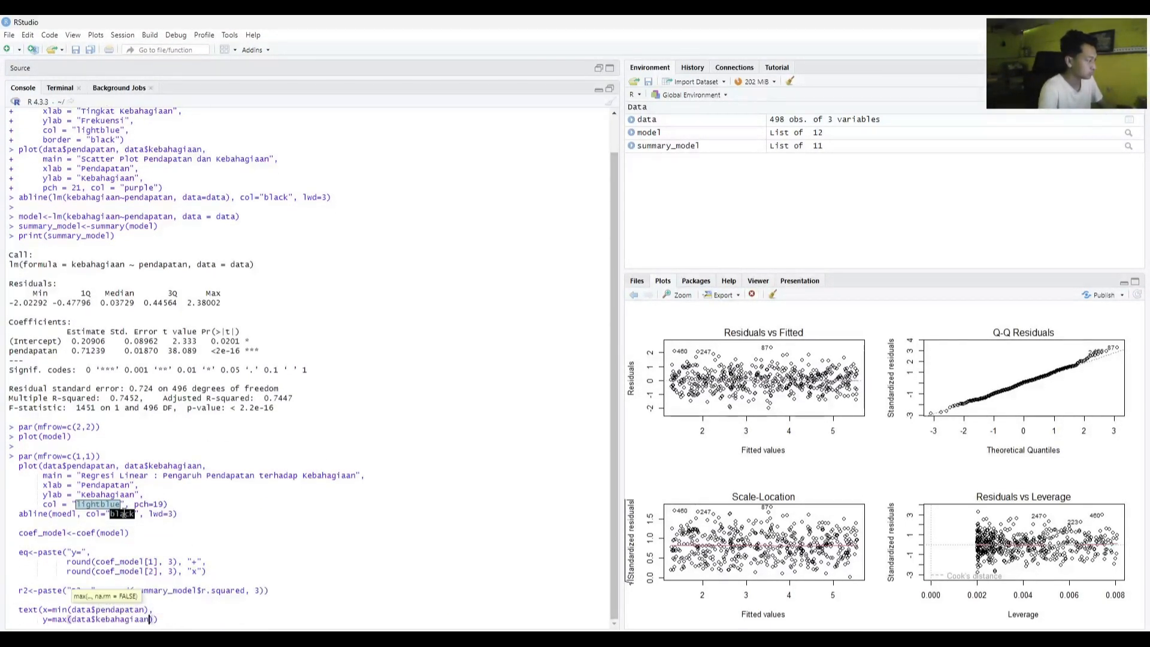
pyautogui.hotkey('shift', 'Return')
pyautogui.write('labels = eq,')
pyautogui.hotkey('shift', 'Return')
pyautogui.write('pos=4,')
pyautogui.hotkey('shift', 'Return')
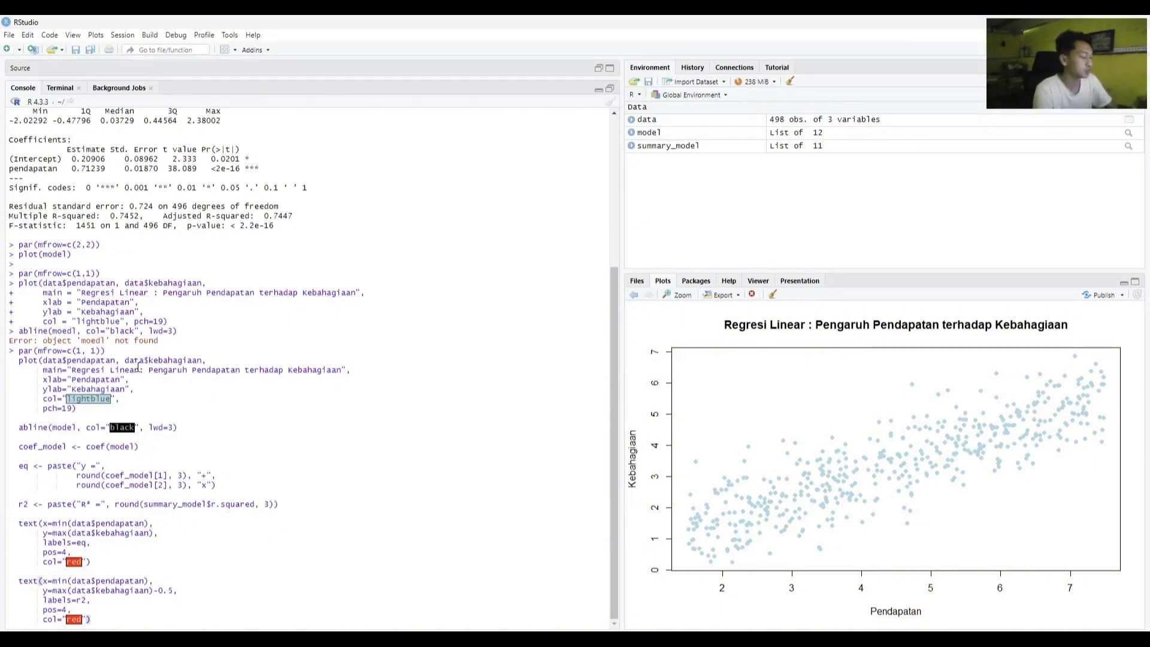
# Run the corrected regression plot code with abline(model), adding eq and r2 as red text, with r2 placed 0.5 below eq.
pyautogui.press('Return')
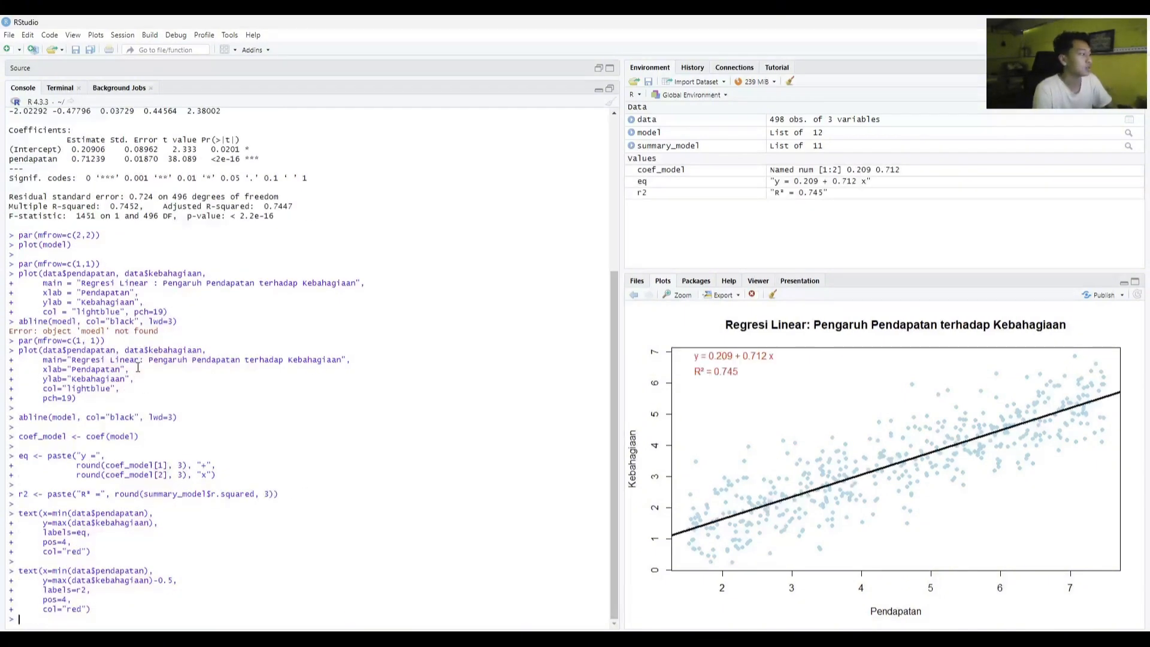